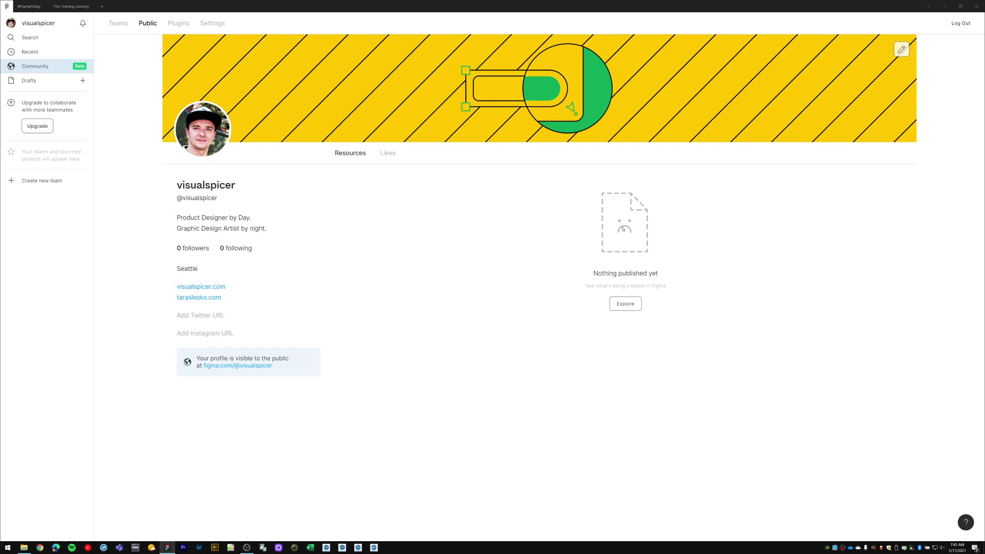
Step: Review the profile's Teams contributions and installed Plugins, then go to the empty Search page
left_click(118, 24)
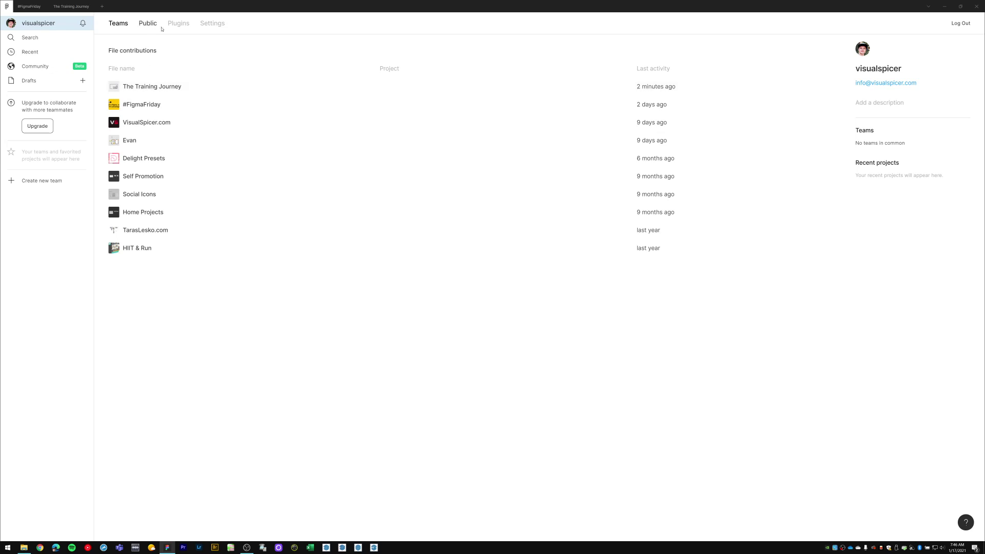
left_click(178, 23)
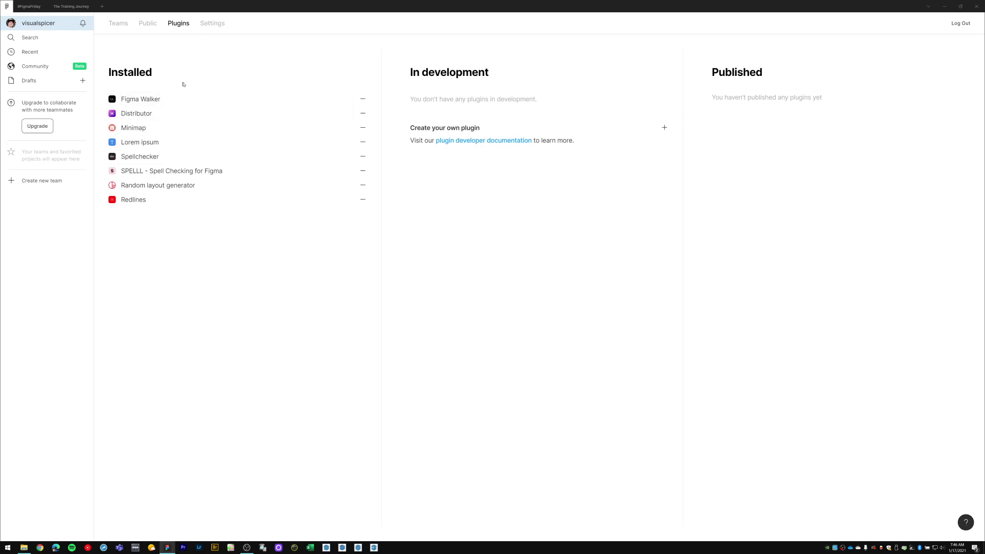
left_click(33, 39)
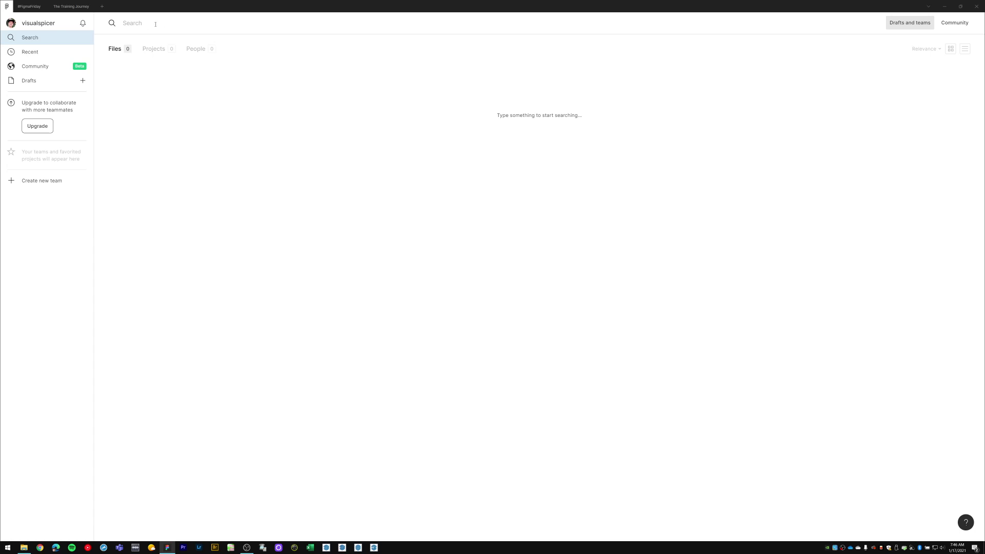
Step: Switch search to Community, then list Recently viewed files and marquee-select five file cards
left_click(954, 23)
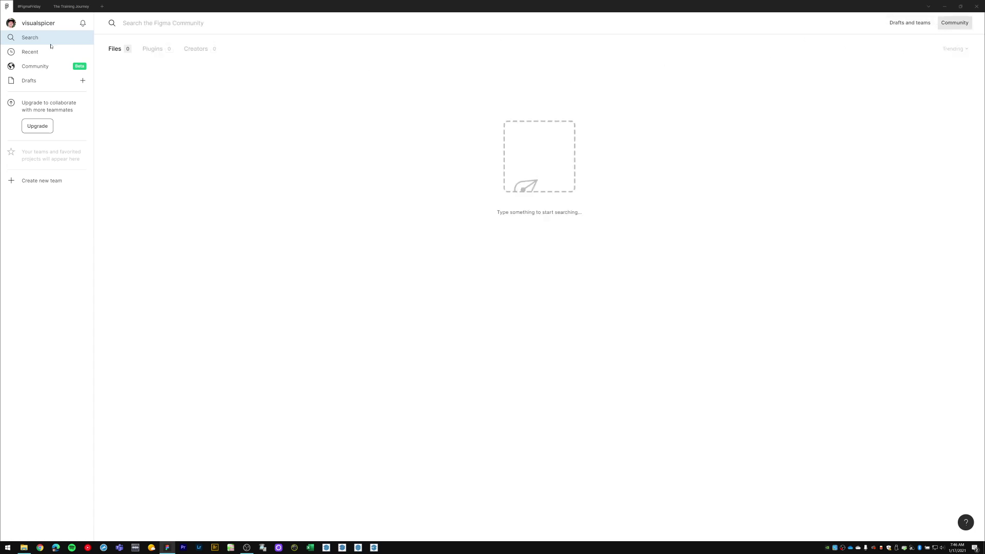
left_click(28, 52)
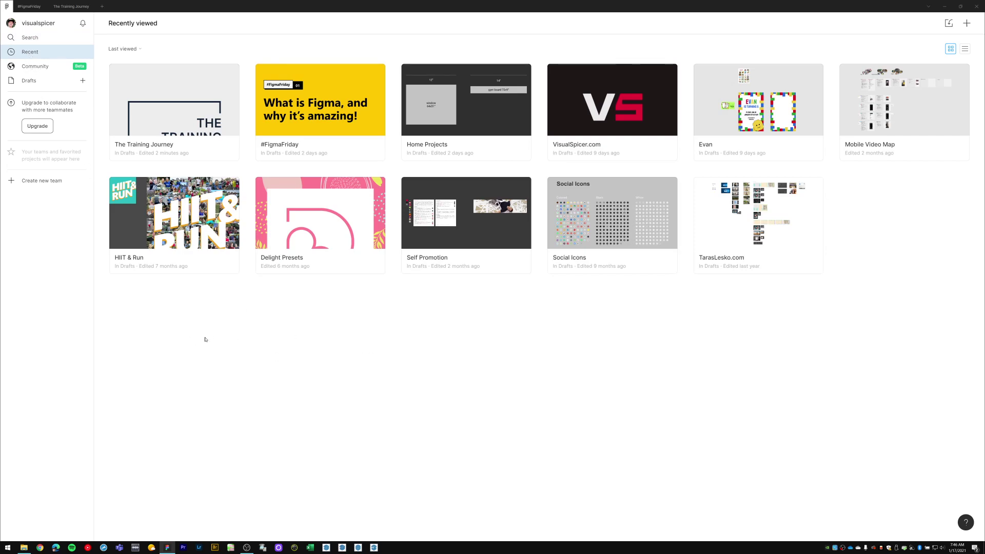
left_click_drag(910, 261, 590, 115)
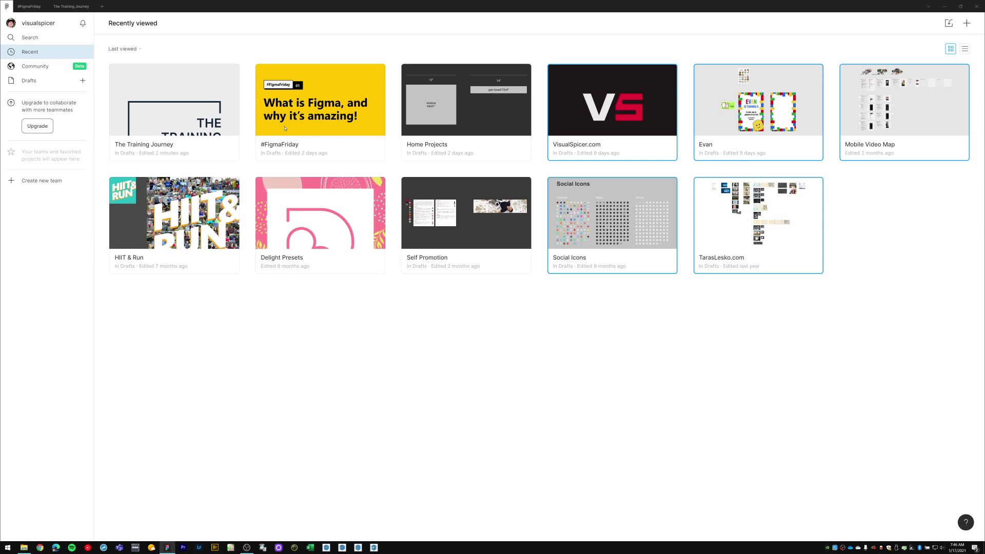
Step: Go to the Community profile page and scroll through its feed
left_click(33, 69)
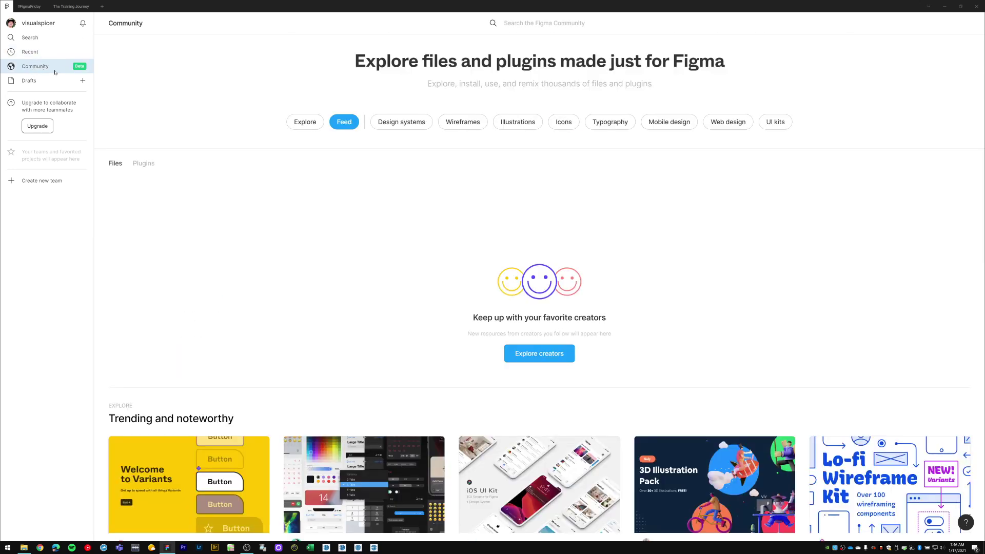
scroll(675, 303, "down", 8)
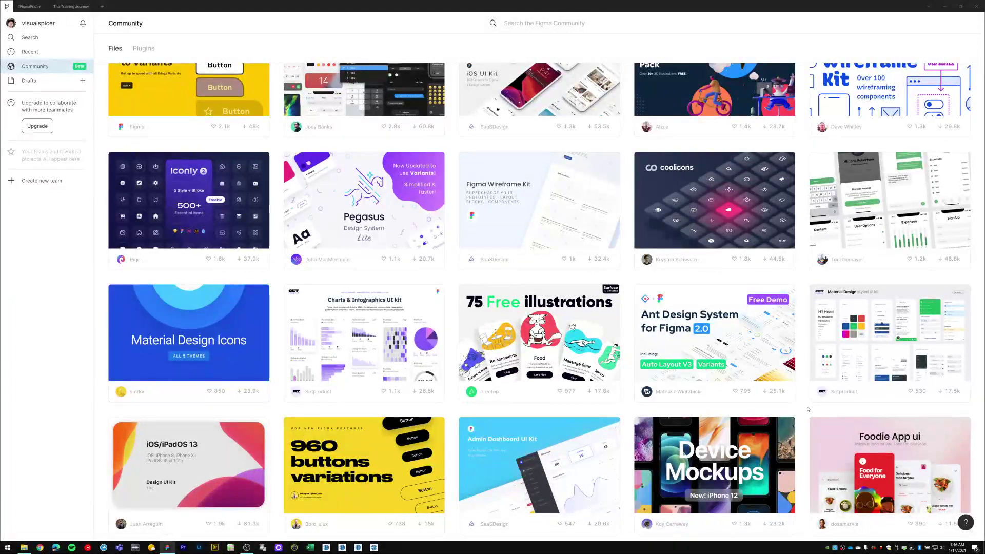
scroll(805, 406, "down", 1)
scroll(804, 406, "down", 2)
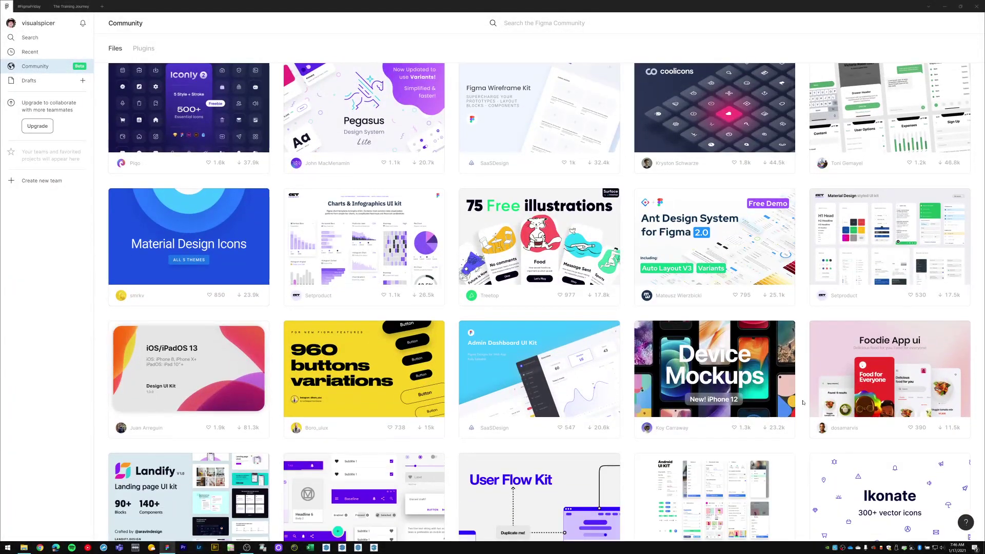
scroll(804, 402, "down", 2)
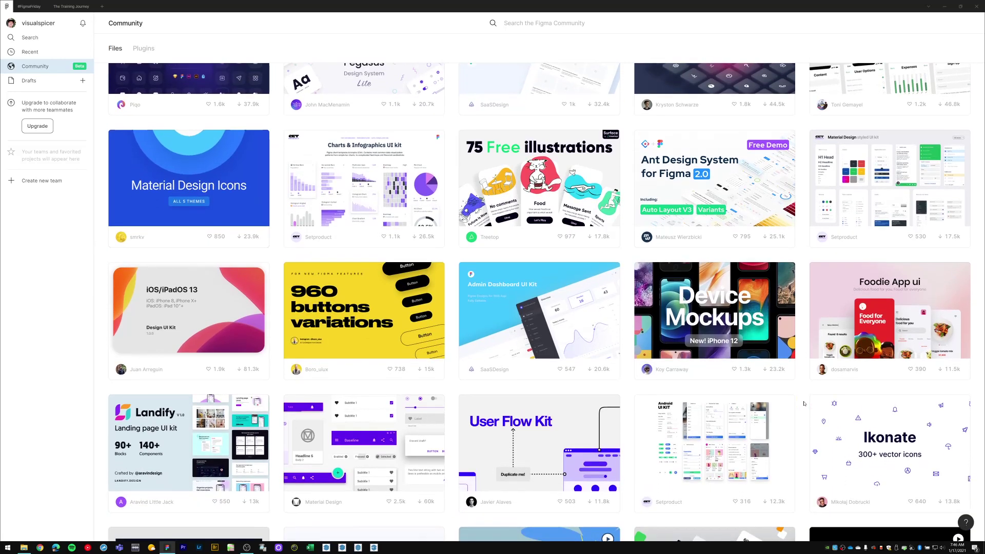
scroll(804, 404, "up", 15)
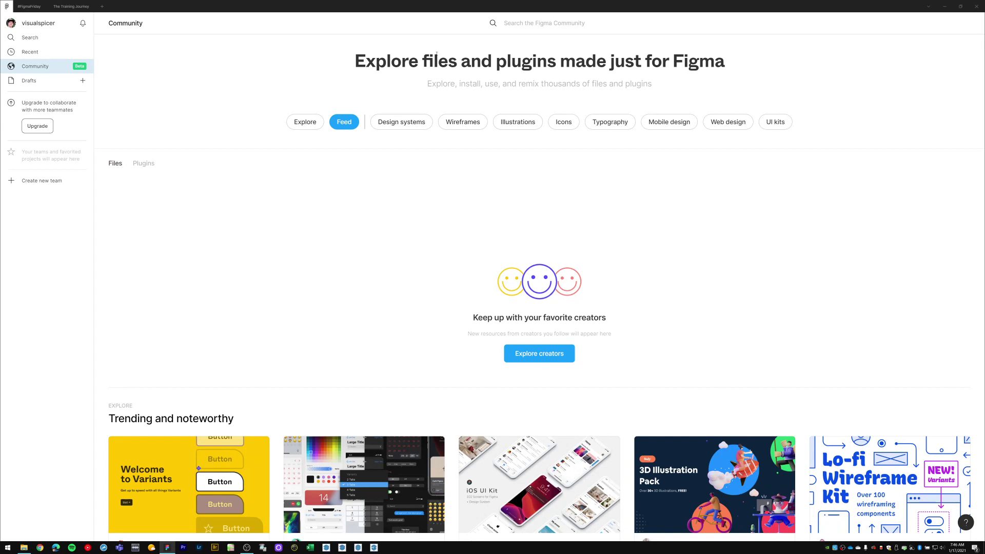
Step: Filter Community by Design systems and Illustrations, view Iconly 2 - Essential icons, then return to Drafts
left_click(415, 124)
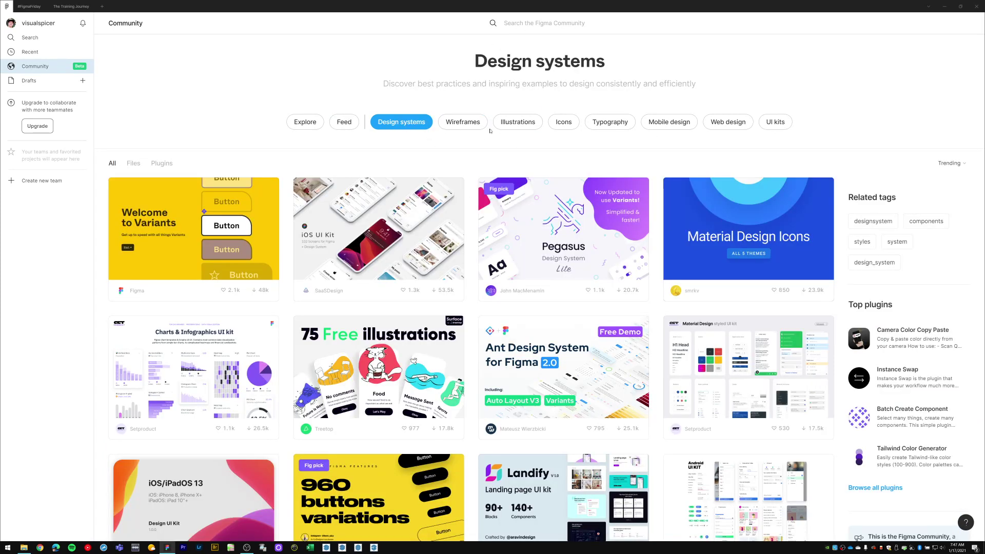
left_click(516, 123)
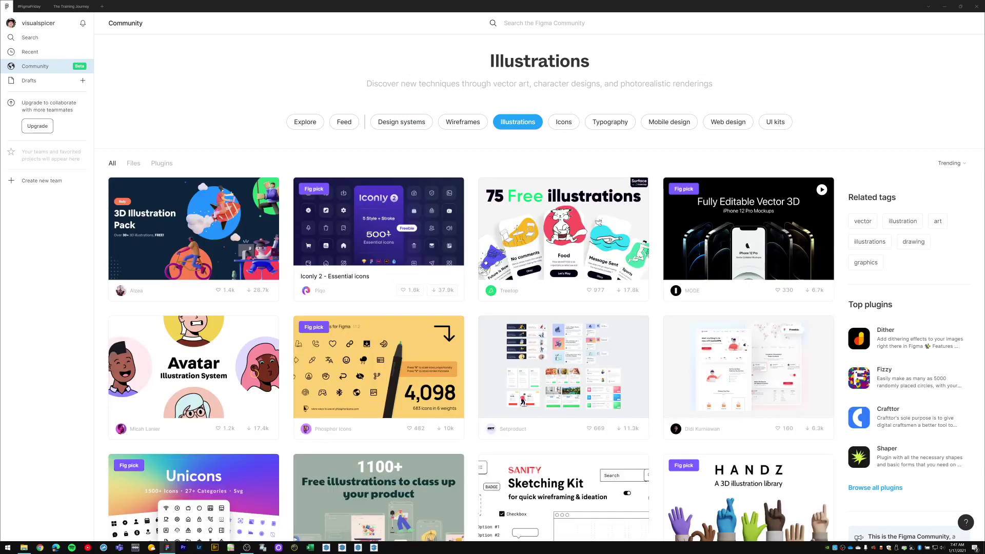
left_click(445, 271)
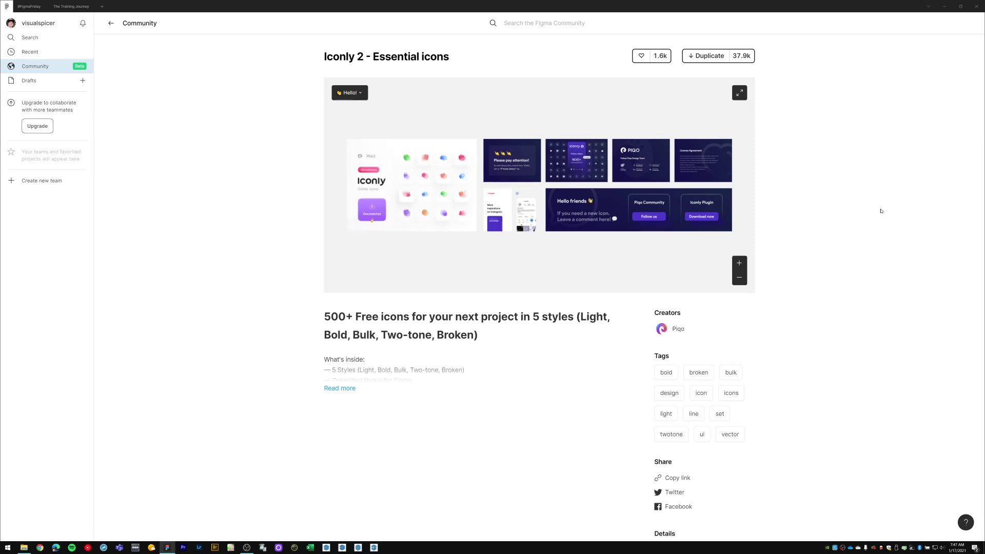
left_click(30, 81)
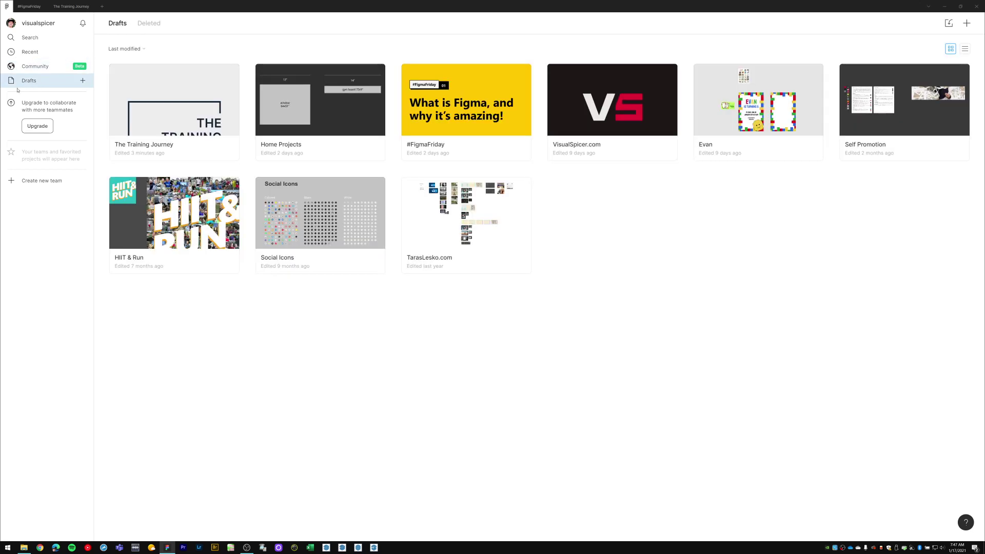
Step: Open The Training Journey draft in the editor, showing its planning page frames
double_click(181, 116)
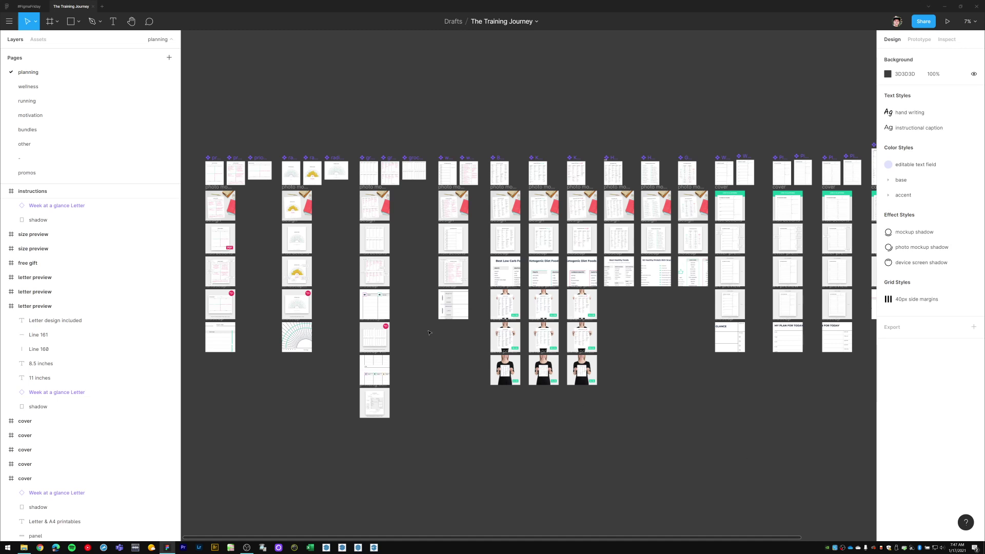
left_click(8, 22)
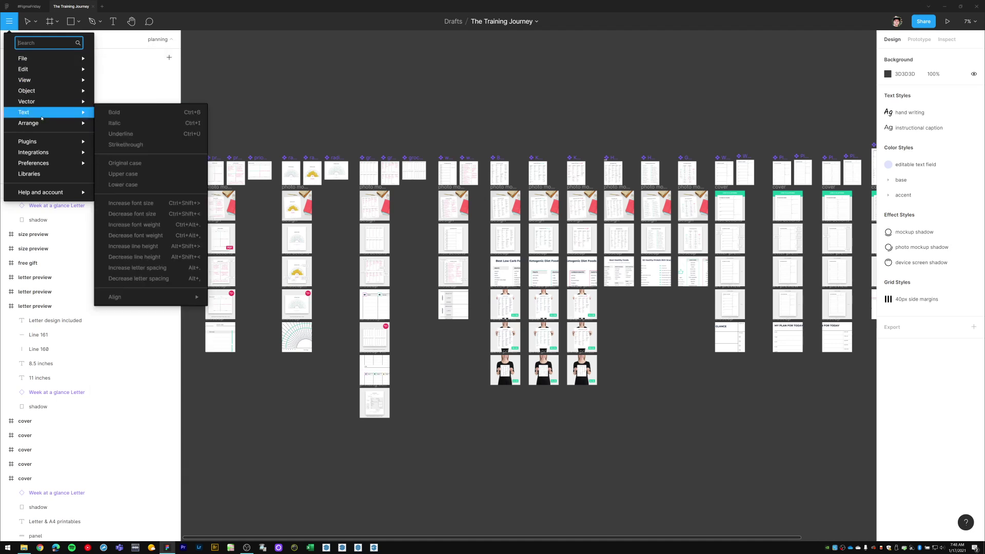
mouse_move(43, 125)
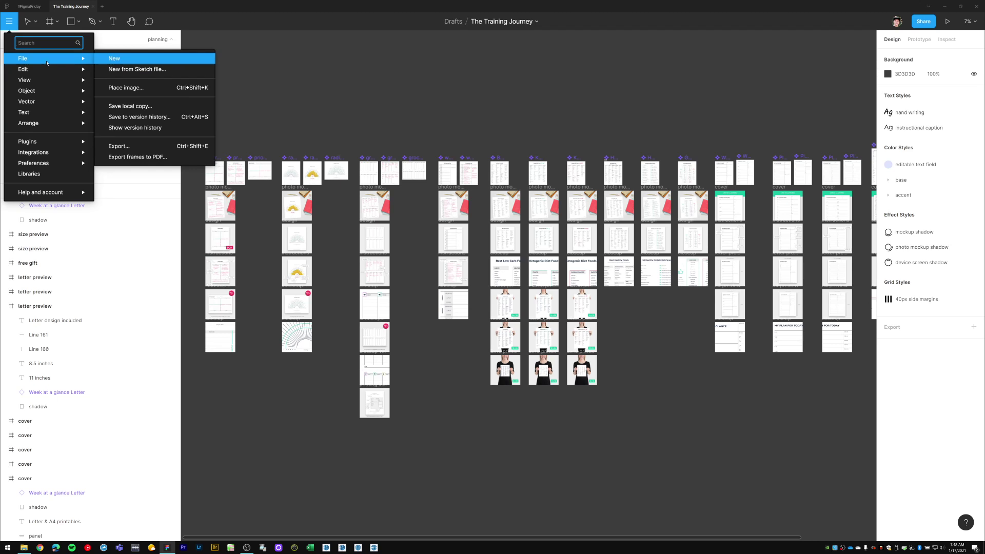
mouse_move(46, 91)
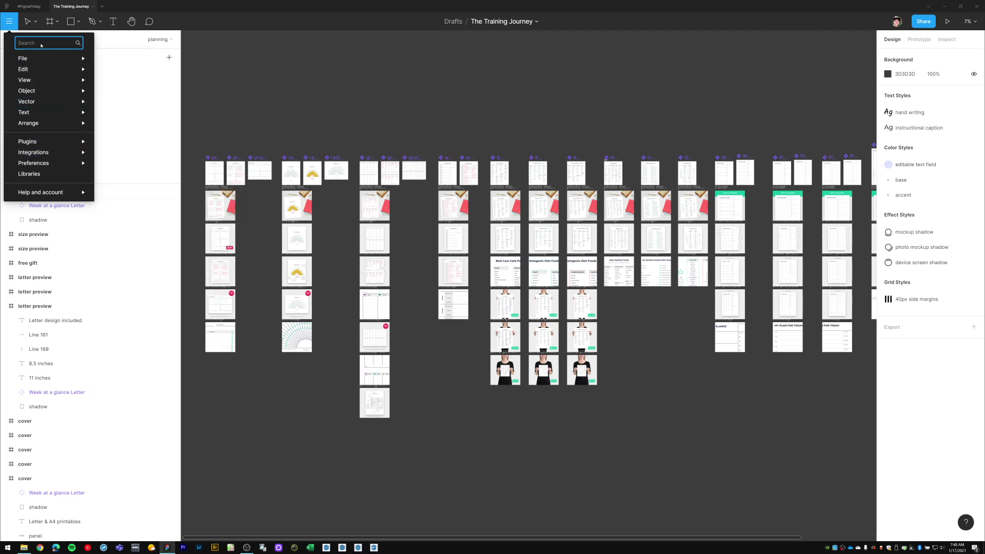
type("rota")
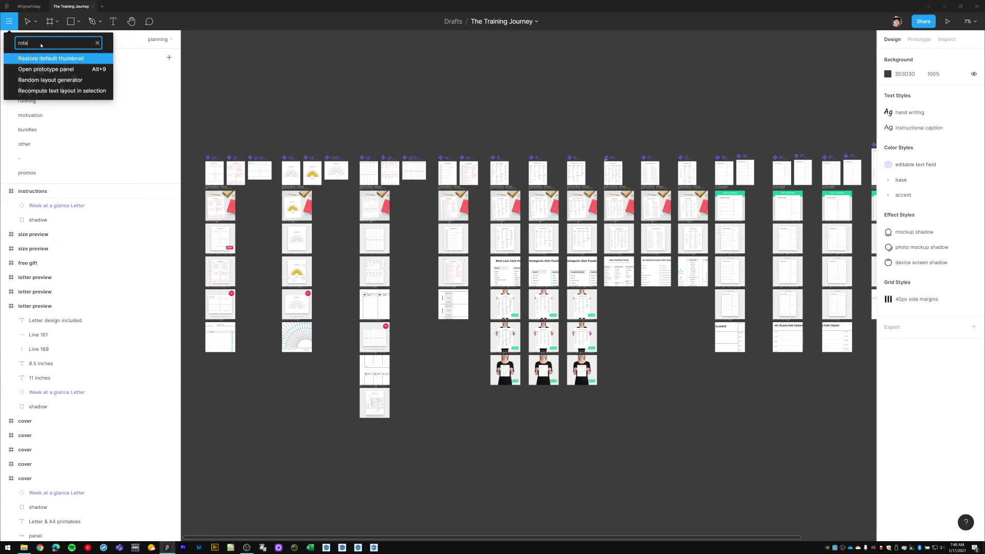
key("BackSpace")
key("BackSpace")
key("BackSpace")
key("Escape")
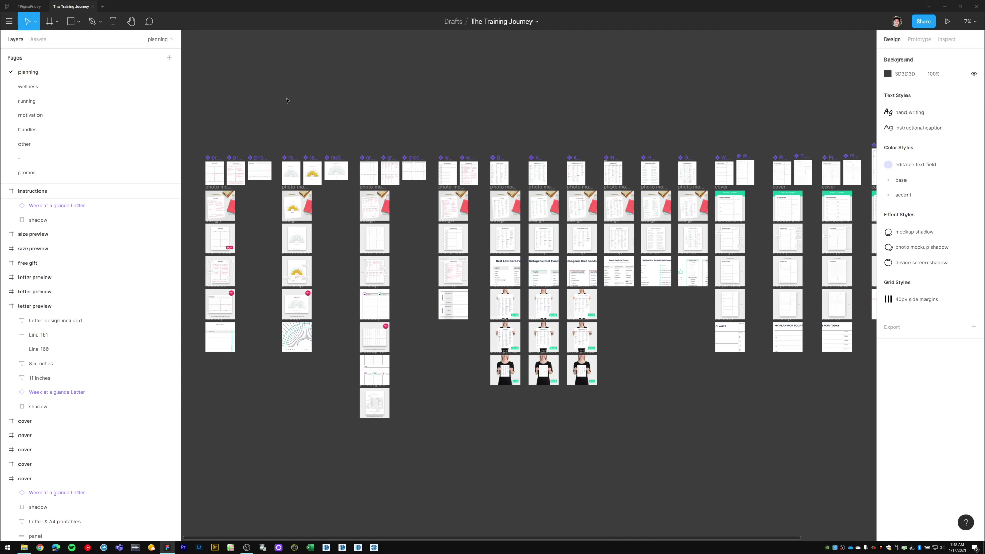
key("space")
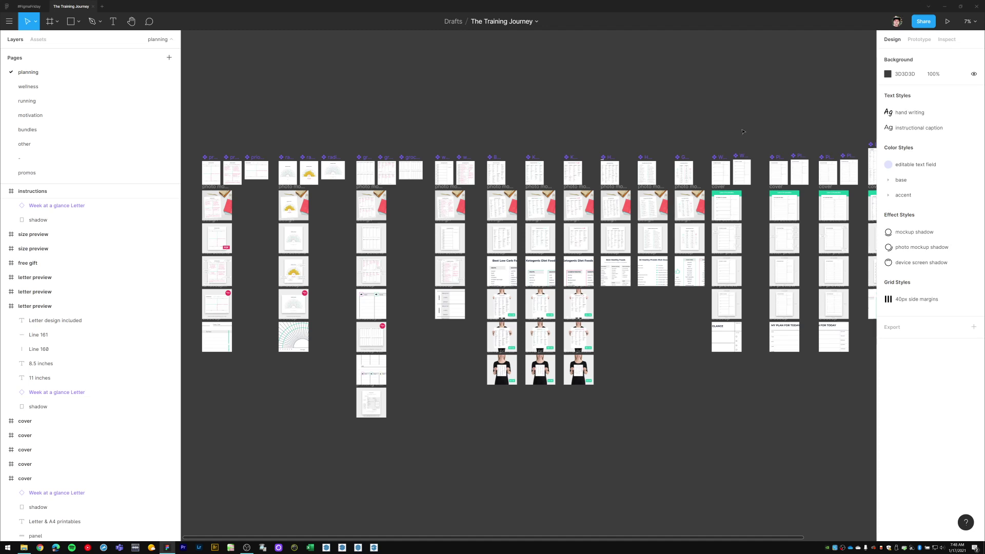
left_click(924, 22)
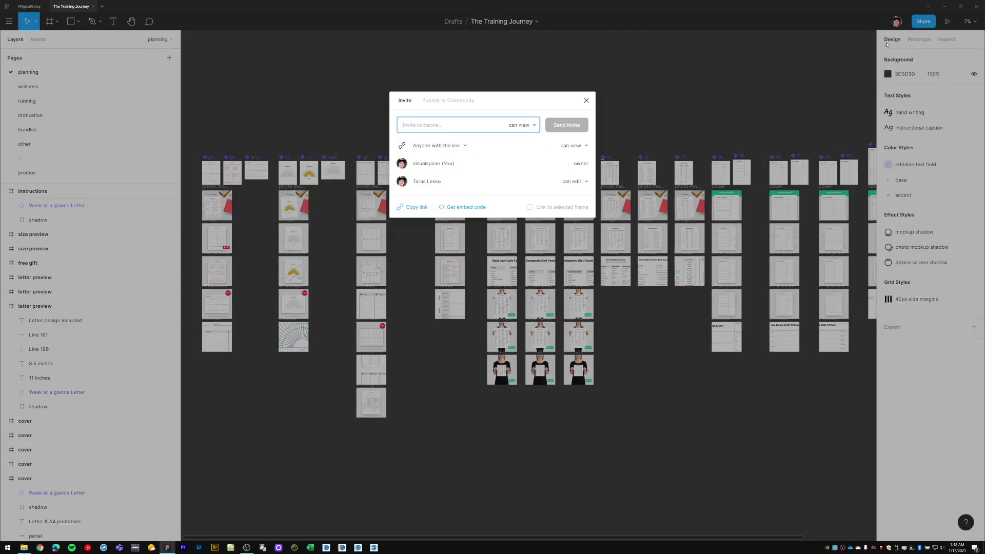
left_click(587, 101)
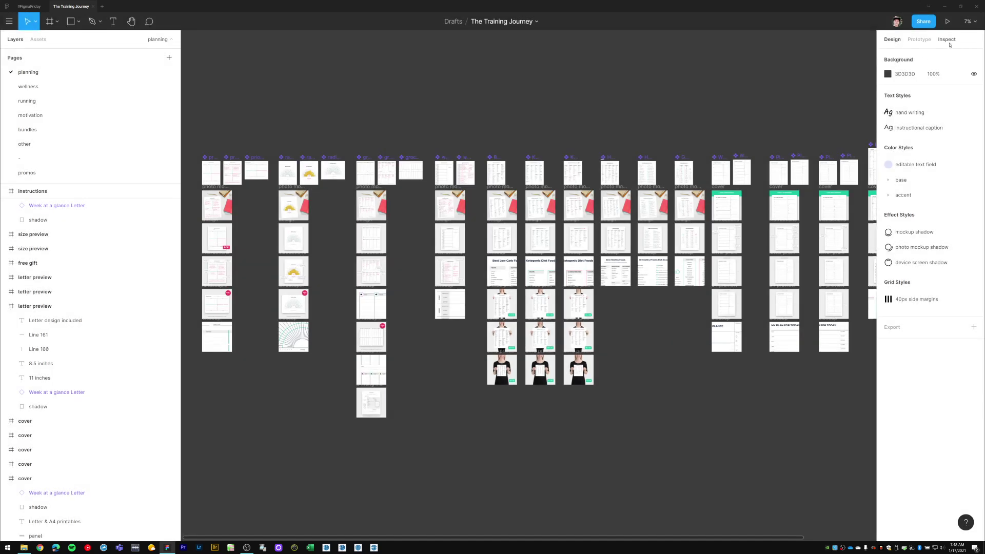
left_click(969, 21)
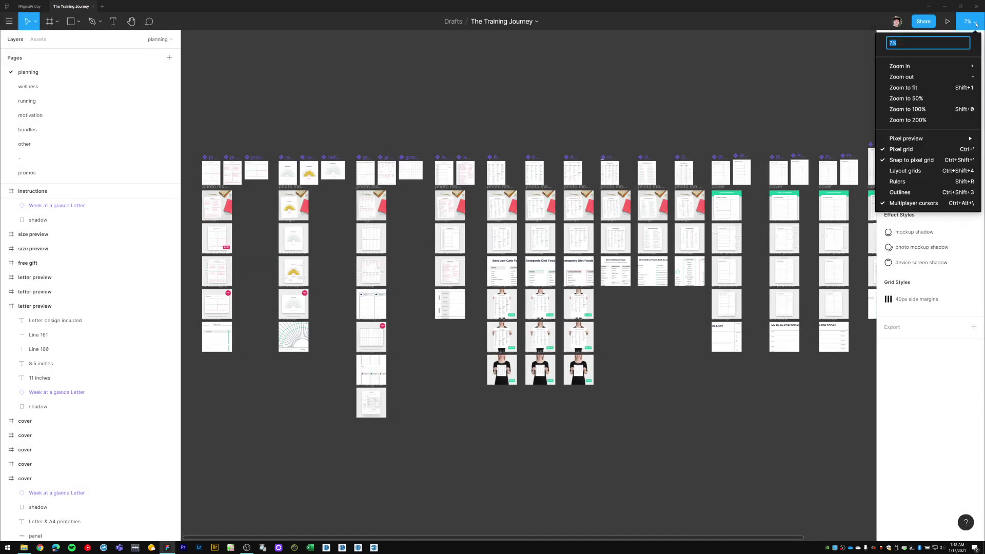
mouse_move(934, 141)
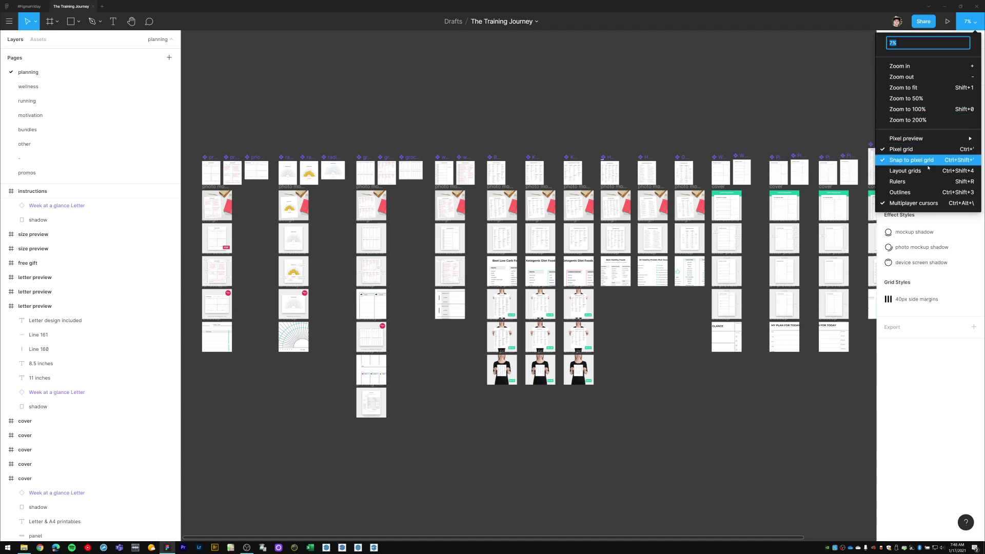
left_click(975, 23)
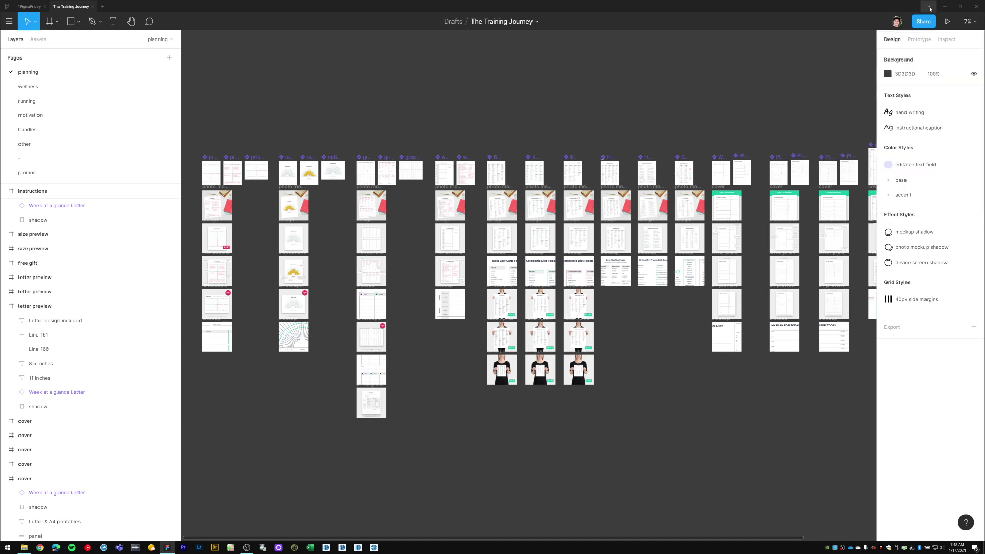
left_click(928, 8)
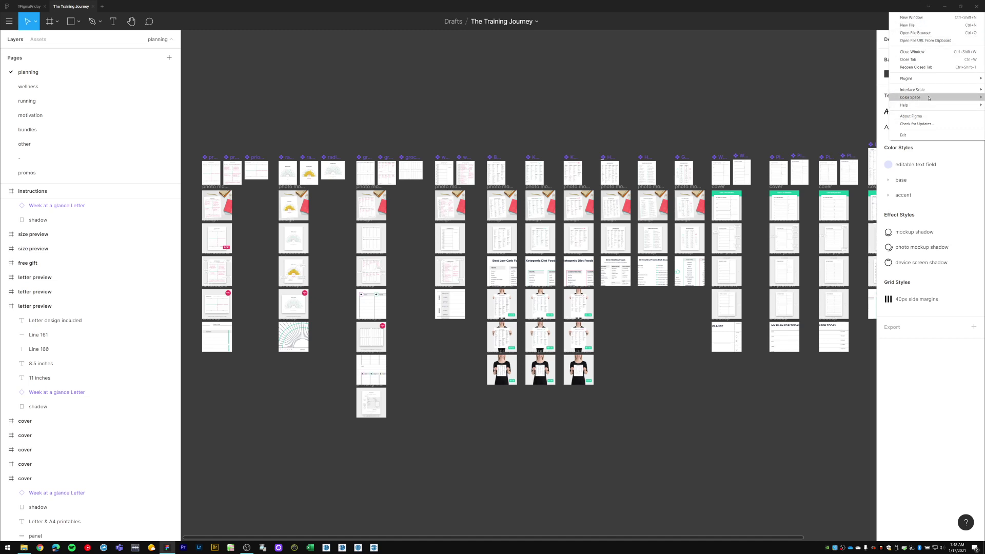
left_click(866, 22)
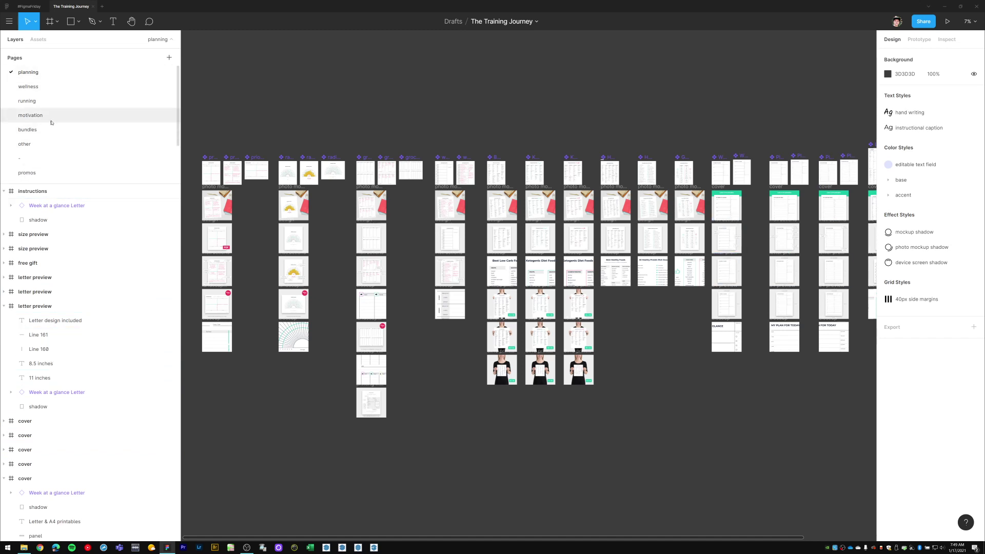
scroll(52, 121, "down", 1)
scroll(51, 129, "up", 1)
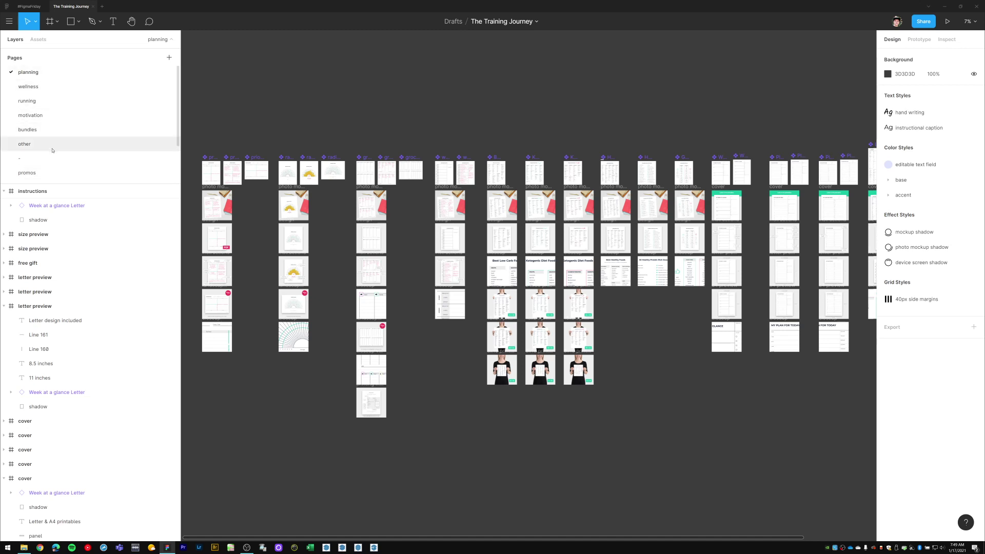
left_click(47, 88)
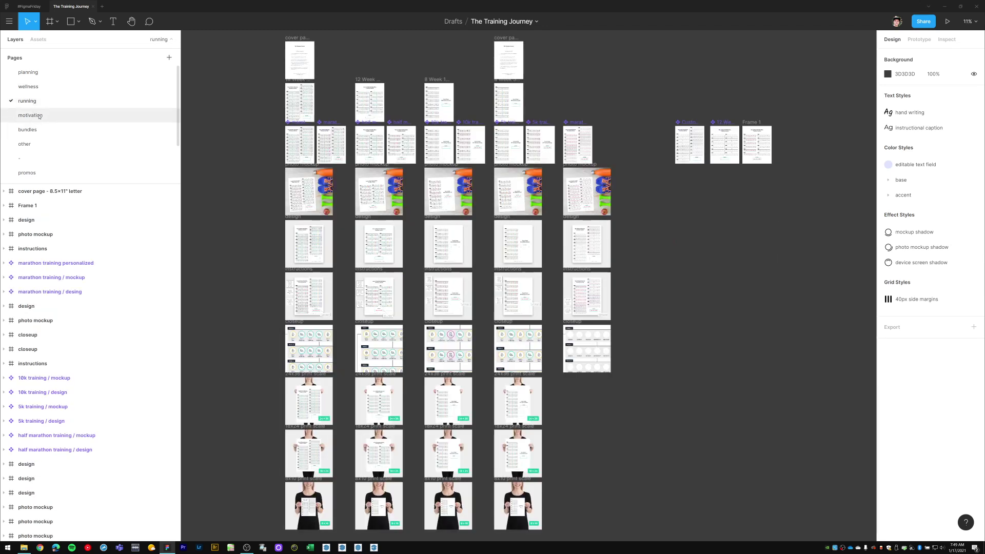
left_click(31, 116)
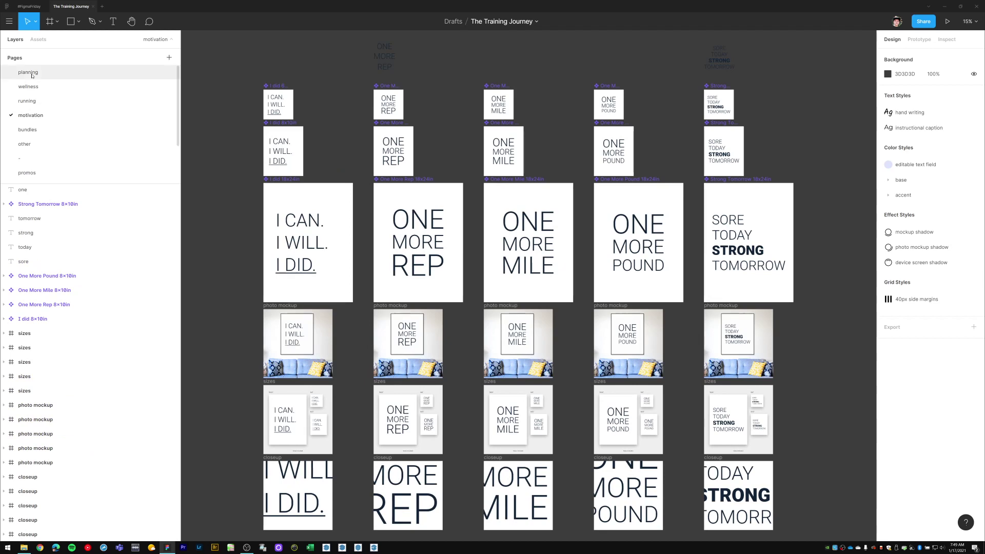
left_click(32, 74)
left_click(155, 40)
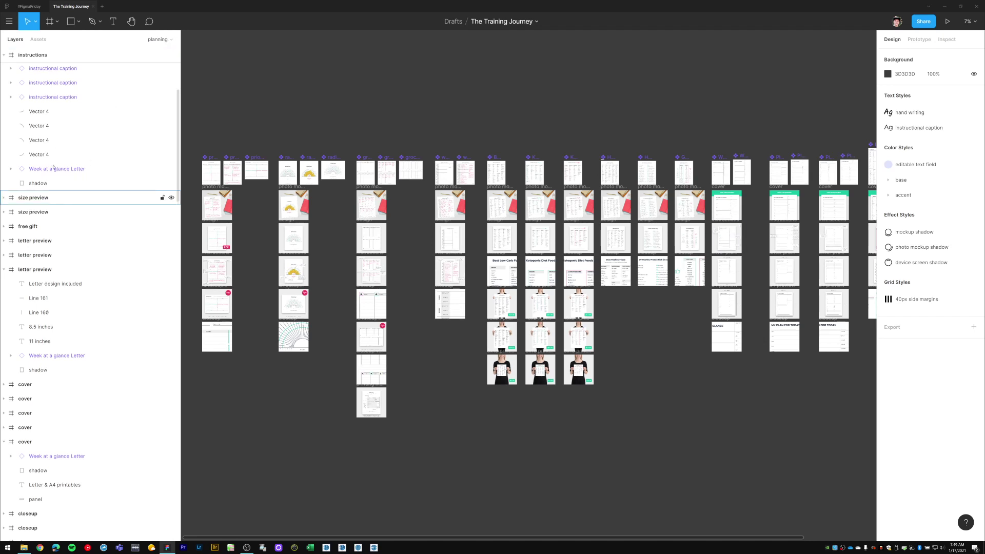
left_click(161, 39)
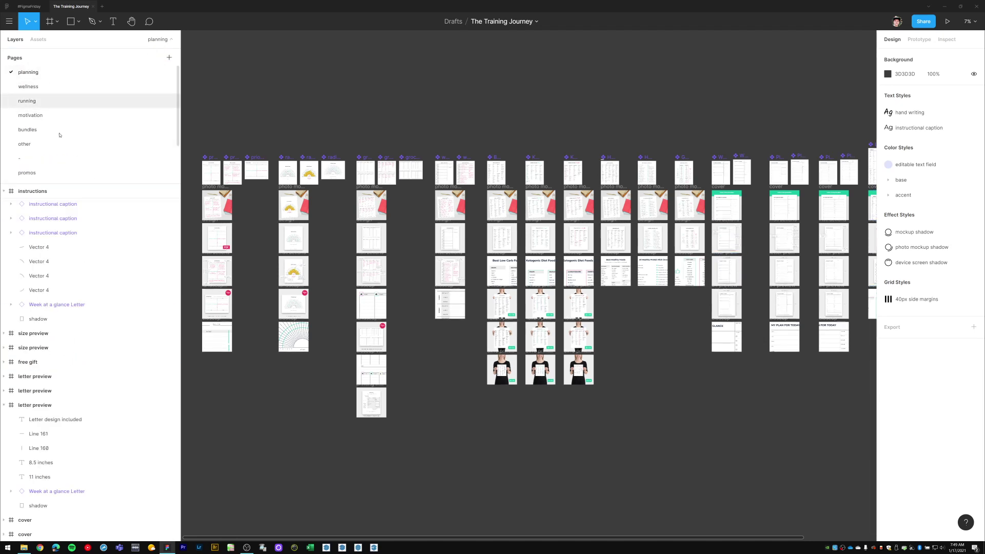
scroll(60, 132, "down", 2)
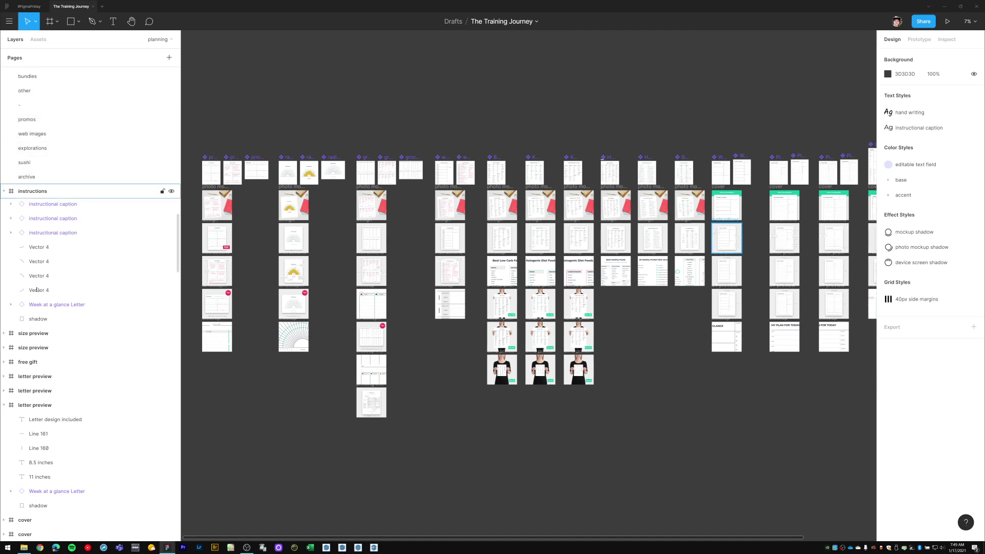
scroll(77, 432, "up", 2)
scroll(77, 432, "up", 1)
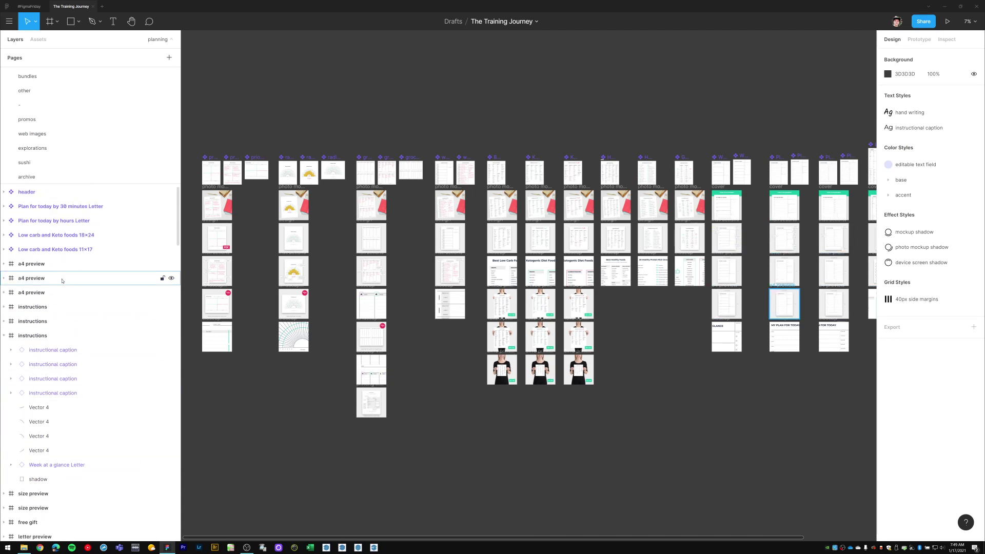
Step: Select the top-left priority matrix / portrait frame and all its children
left_click(209, 158)
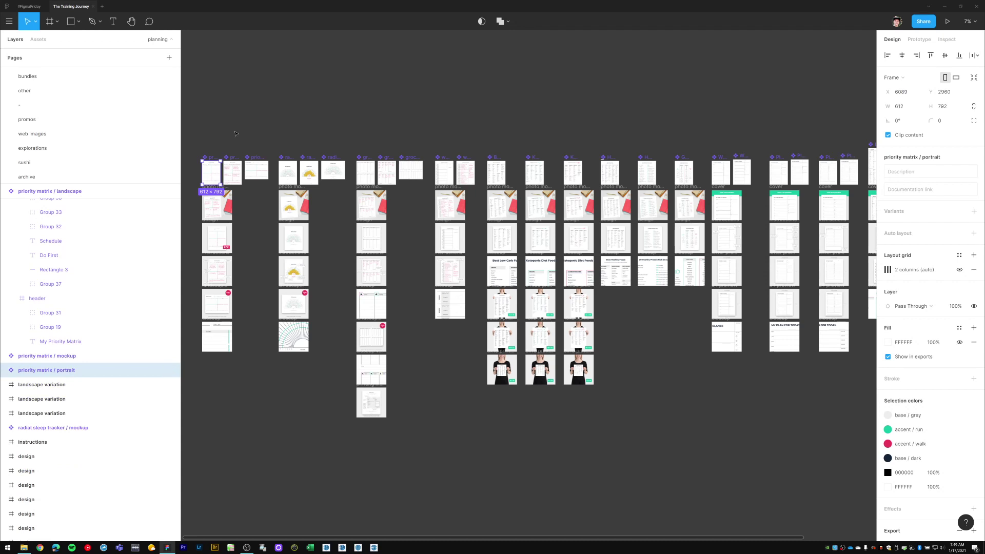
key("Return")
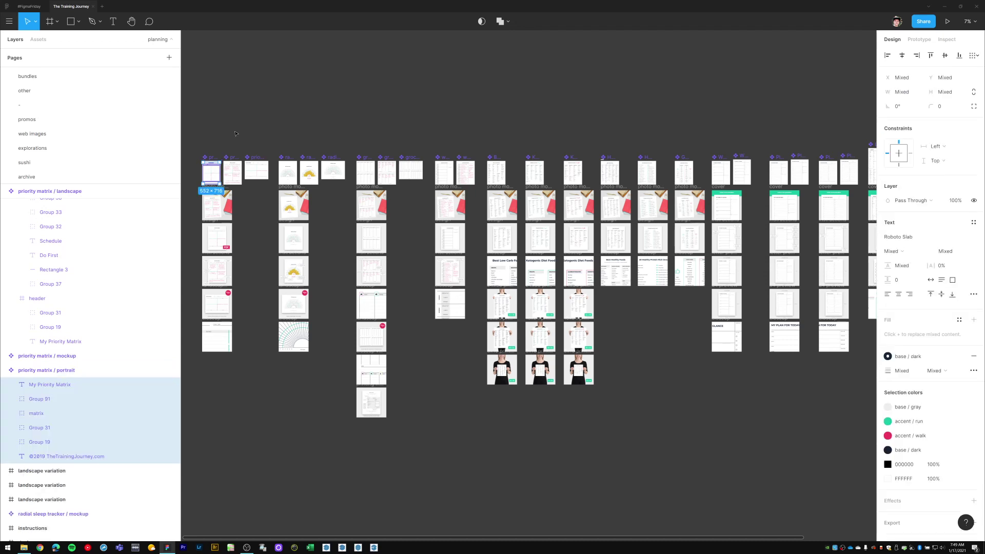
scroll(71, 370, "down", 1)
scroll(71, 370, "down", 2)
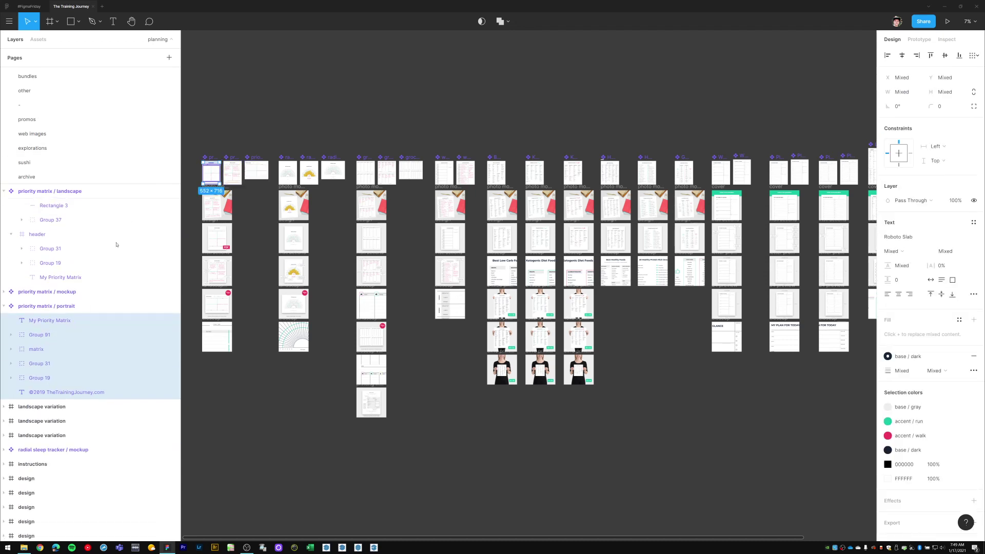
Step: Select the layers nested in Group 91 and matrix, then isolate Frame 4
key("Return")
scroll(68, 373, "down", 1)
scroll(68, 372, "down", 6)
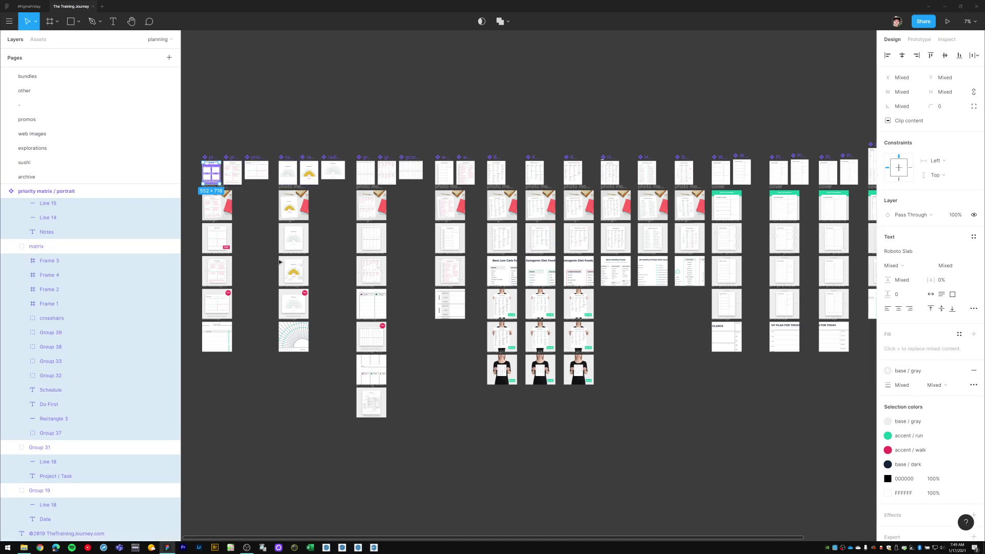
left_click(49, 304)
left_click(51, 347)
left_click(49, 275)
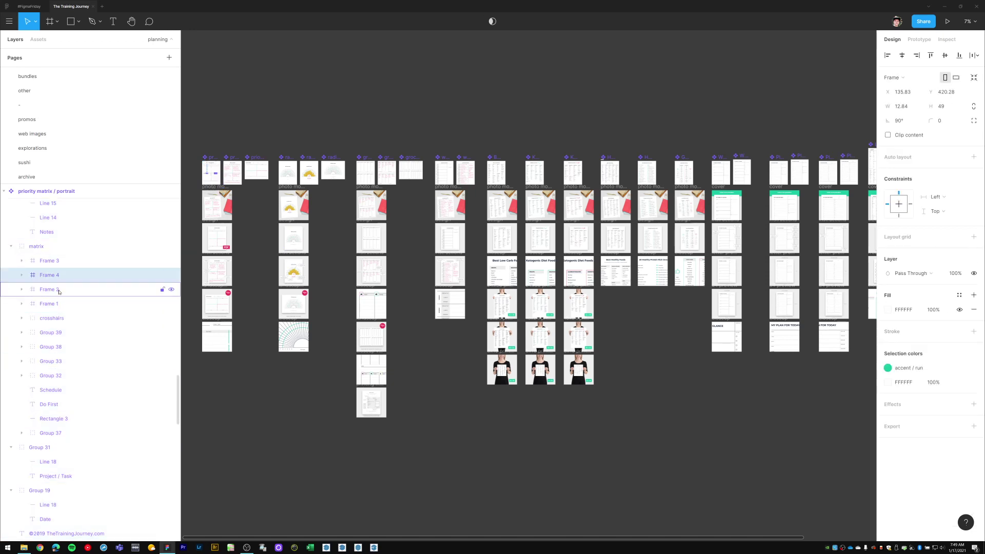
scroll(51, 298, "up", 5)
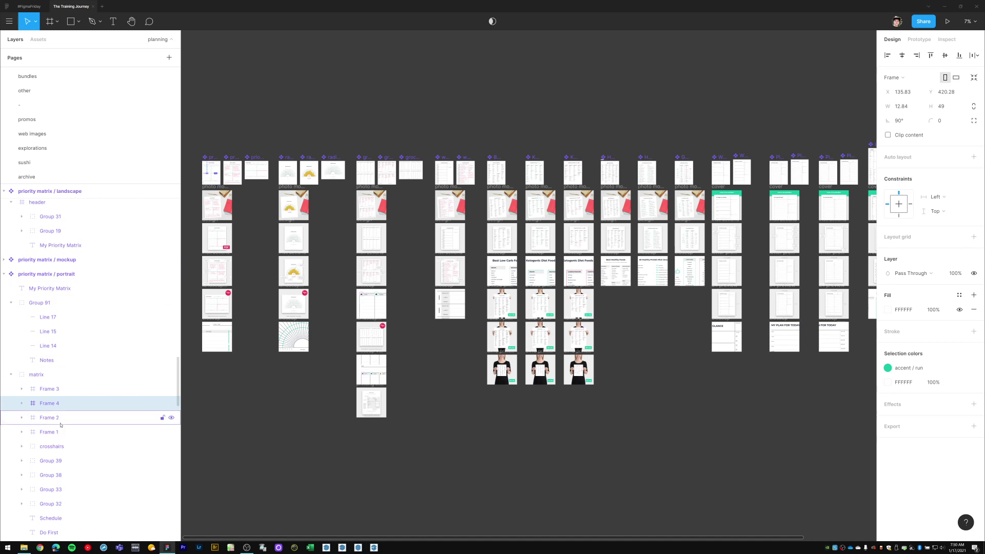
left_click(617, 85)
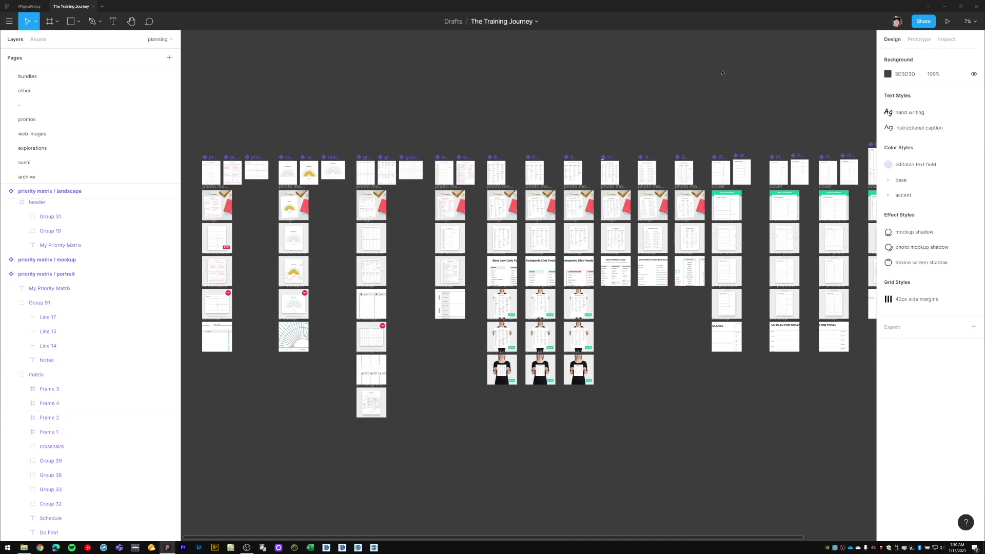
scroll(705, 106, "right", 2)
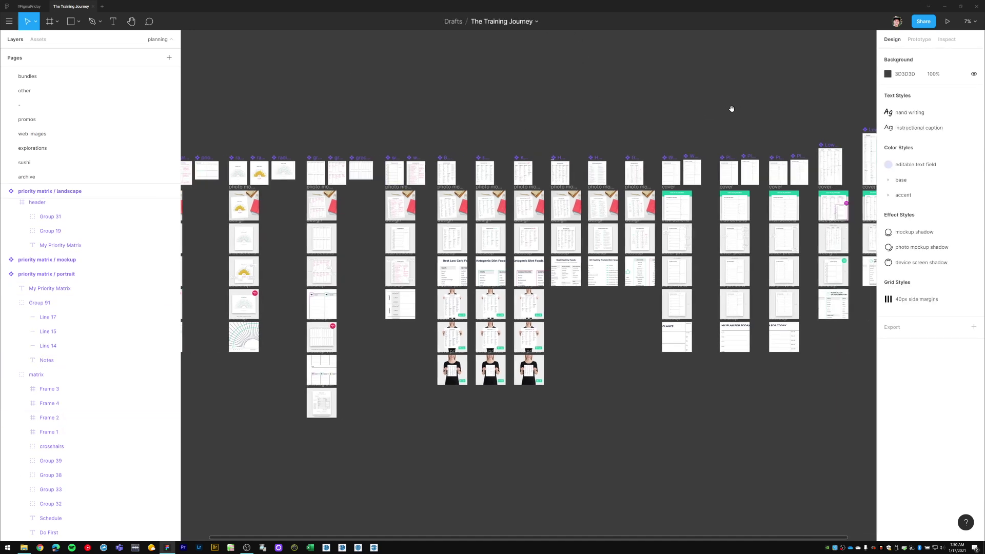
scroll(726, 109, "right", 1)
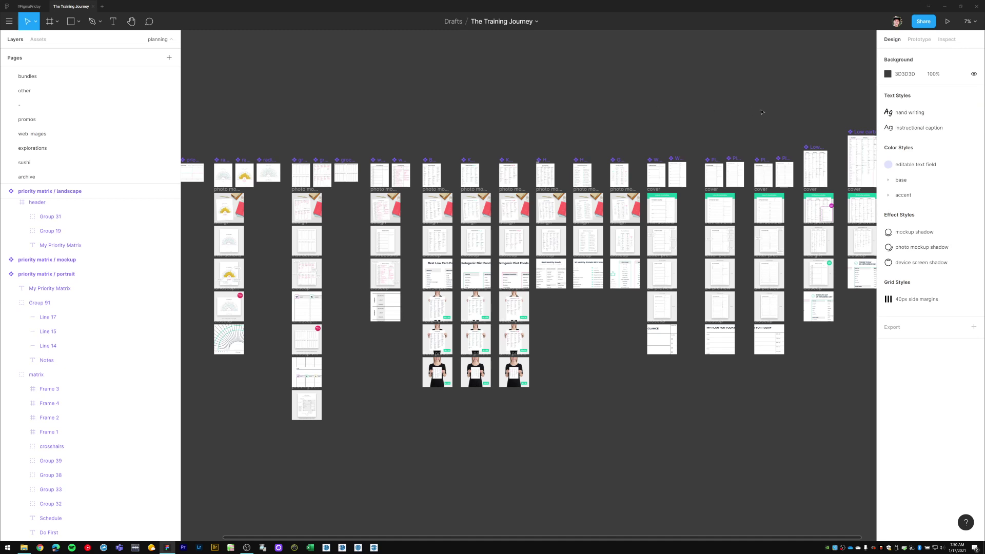
left_click_drag(763, 109, 728, 108)
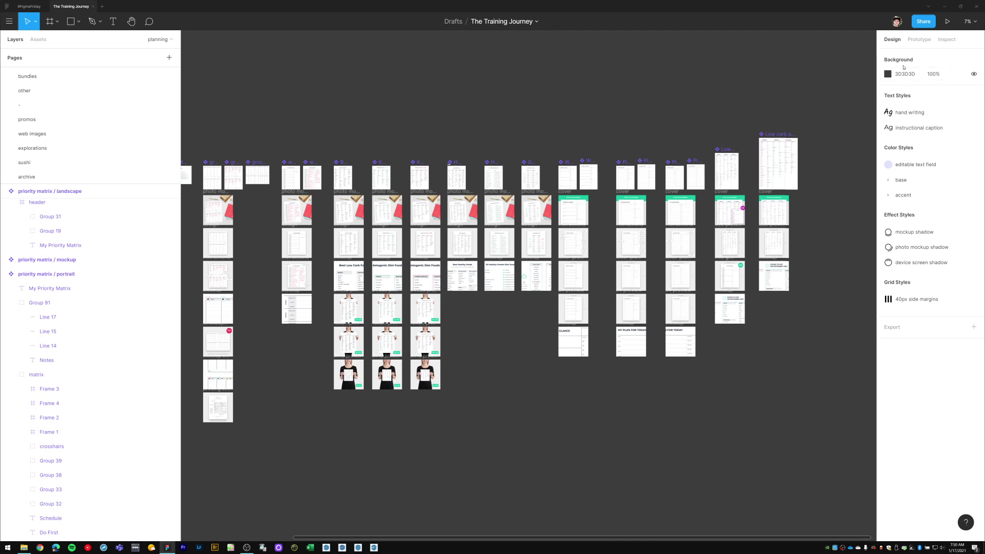
Step: Try a dark rose 905454 canvas background, then revert it to 3D3D3D
left_click(889, 74)
left_click_drag(818, 105, 814, 131)
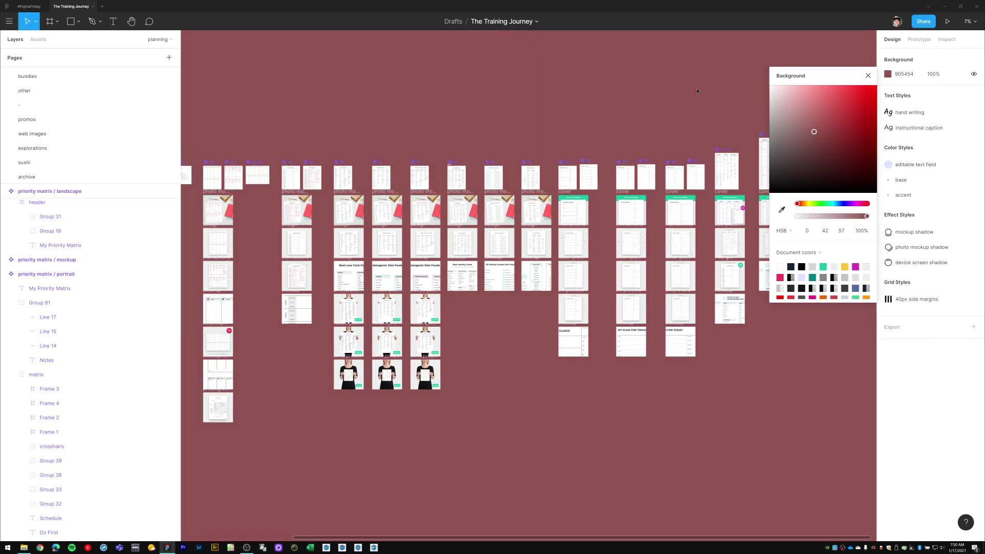
key("Escape")
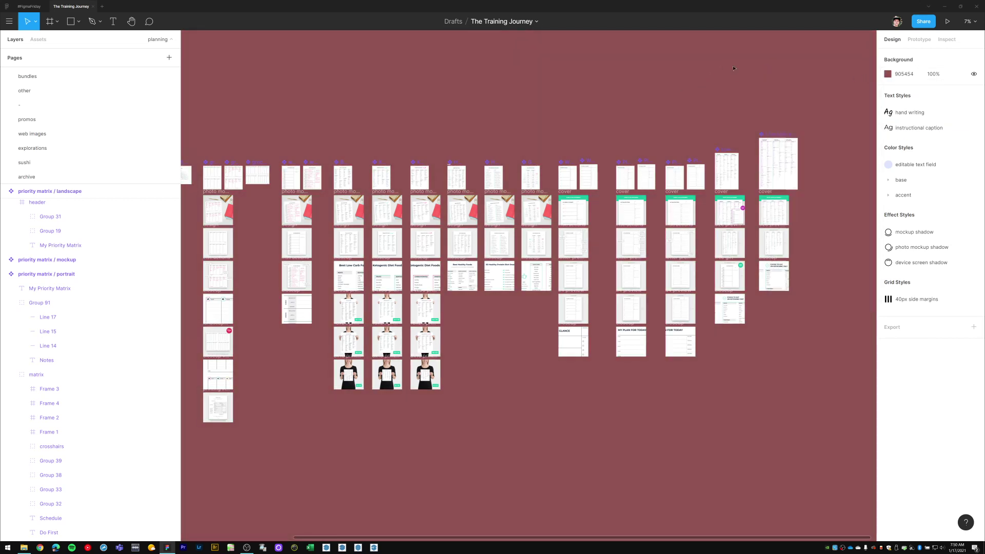
key("ctrl+z")
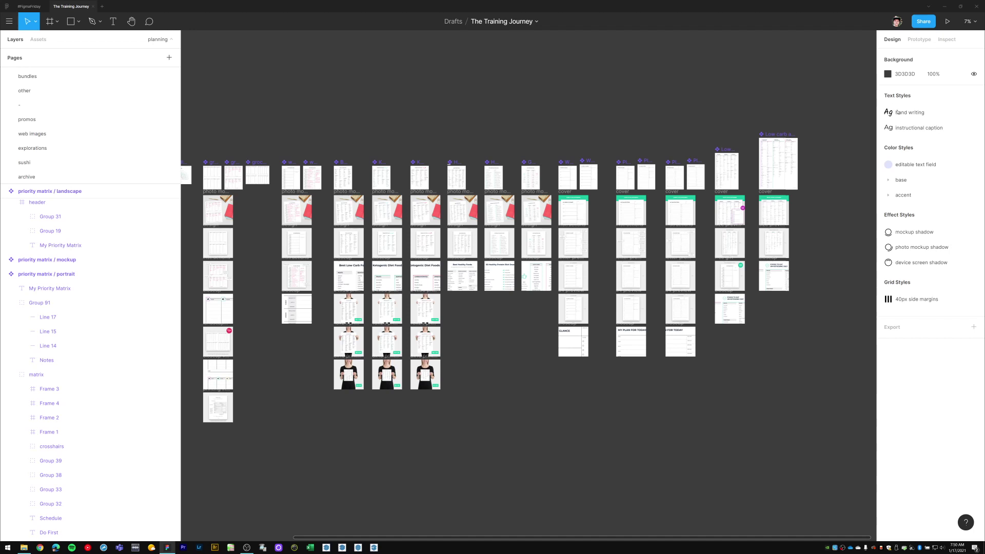
Step: Expand the base and accent colour style groups to list their individual colours
left_click(889, 180)
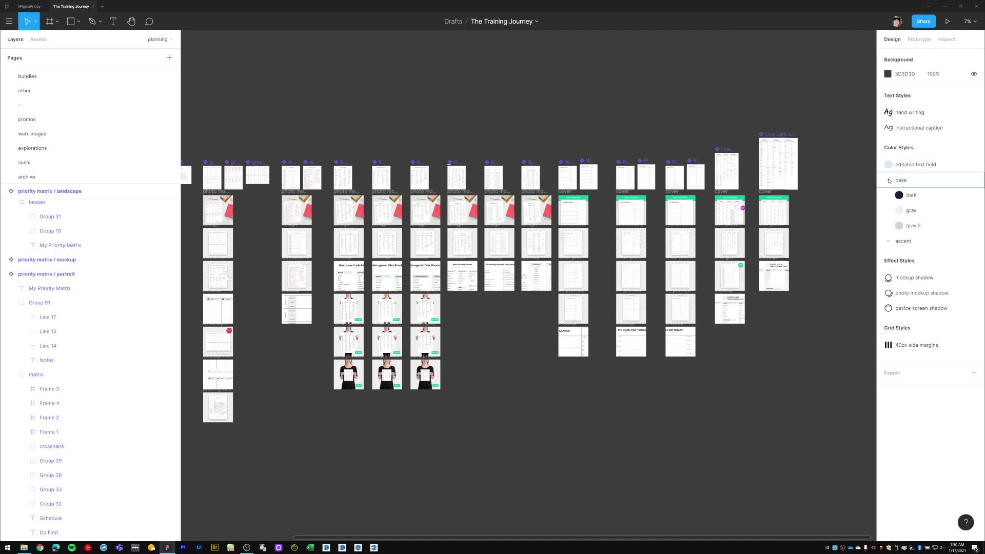
left_click(887, 241)
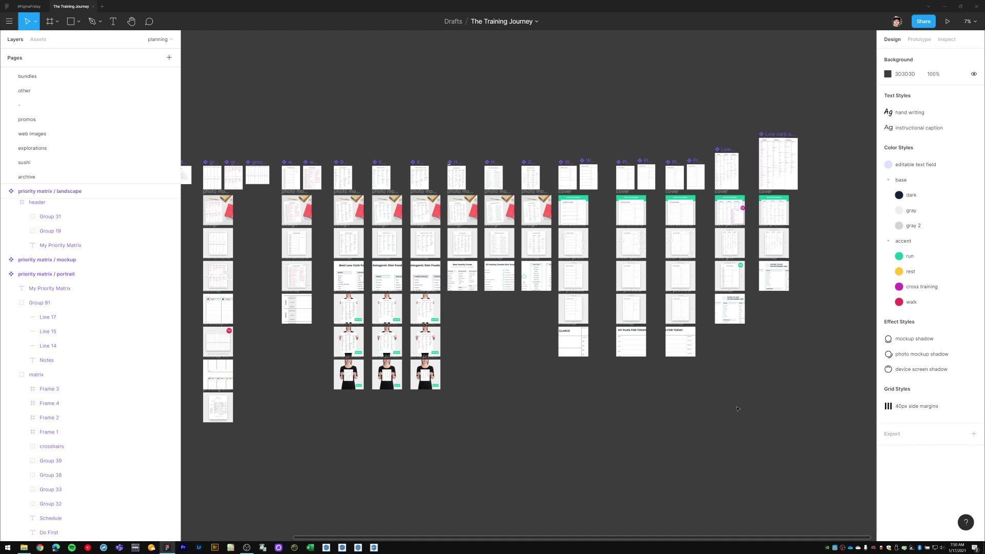
scroll(737, 405, "left", 4)
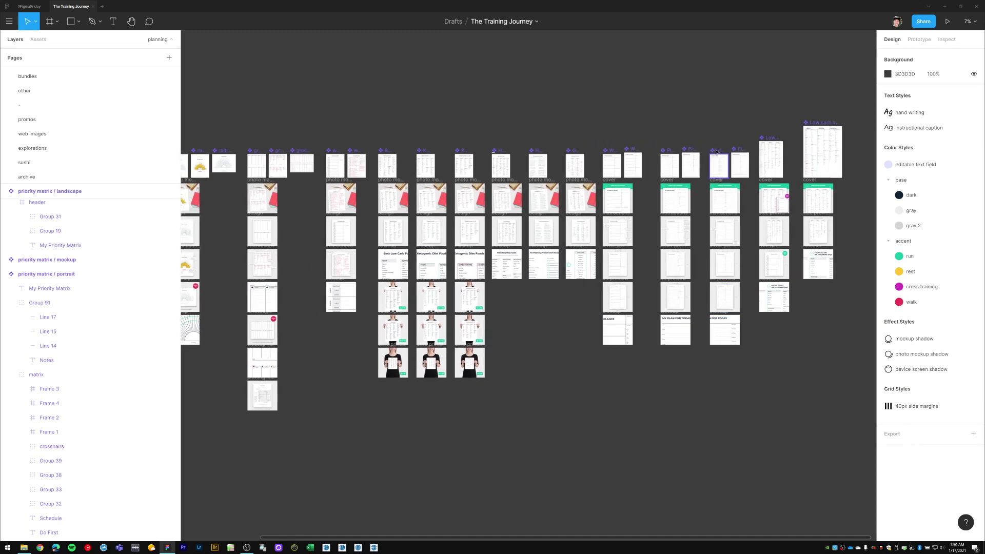
left_click(721, 152)
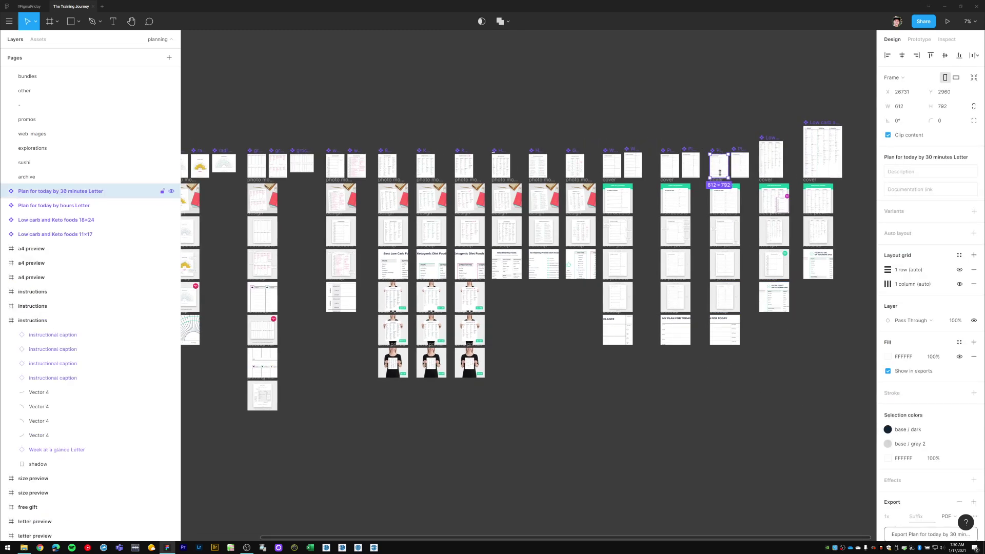
scroll(929, 287, "down", 2)
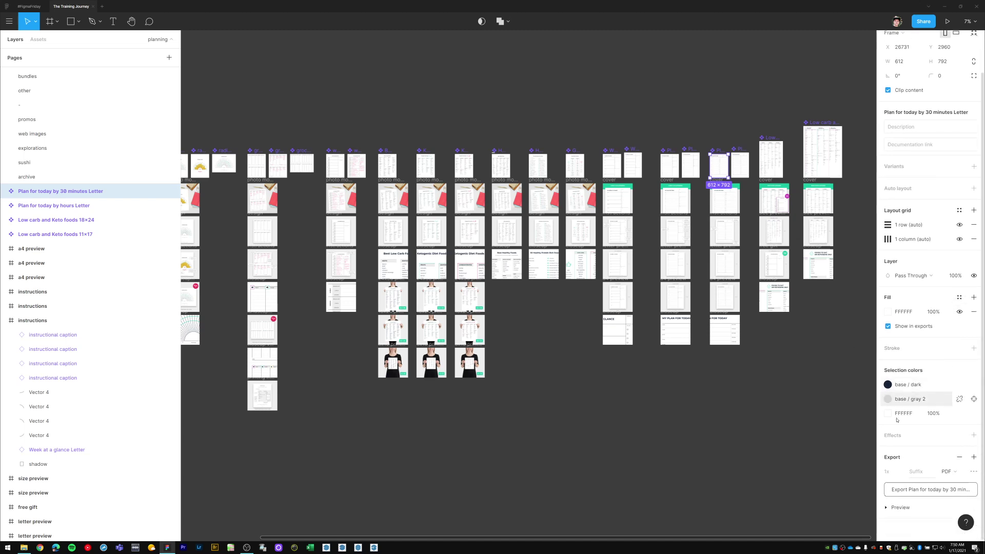
left_click(813, 457)
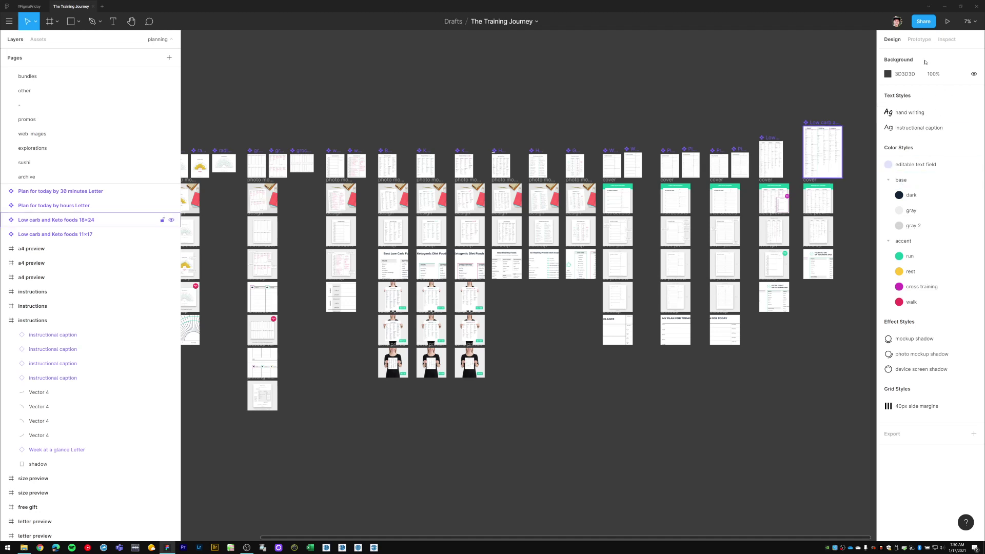
Step: Drag a prototype connection from the Low carb and Keto foods 18×24 frame, then view Inspect
left_click(921, 40)
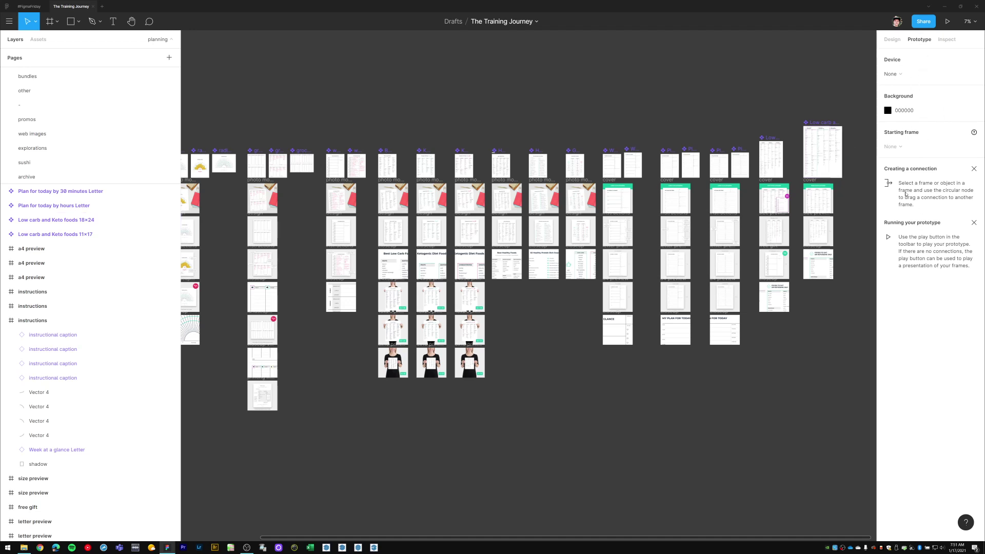
left_click(834, 162)
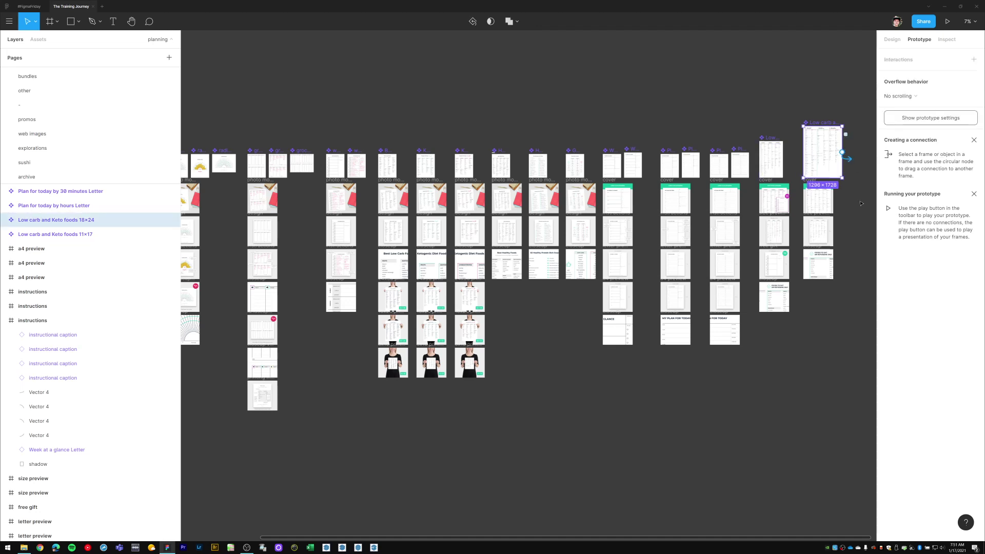
left_click_drag(861, 204, 776, 201)
left_click_drag(707, 212, 857, 205)
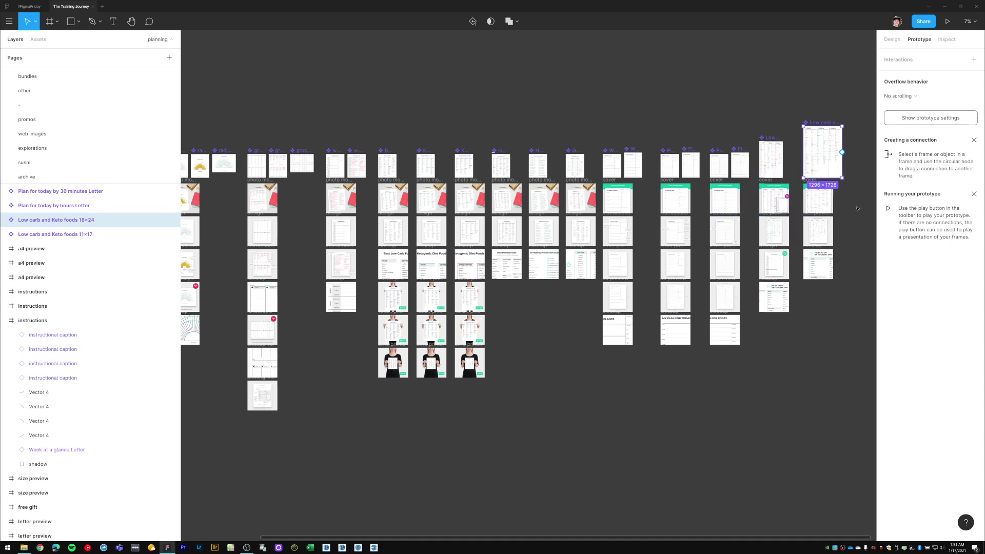
left_click(949, 40)
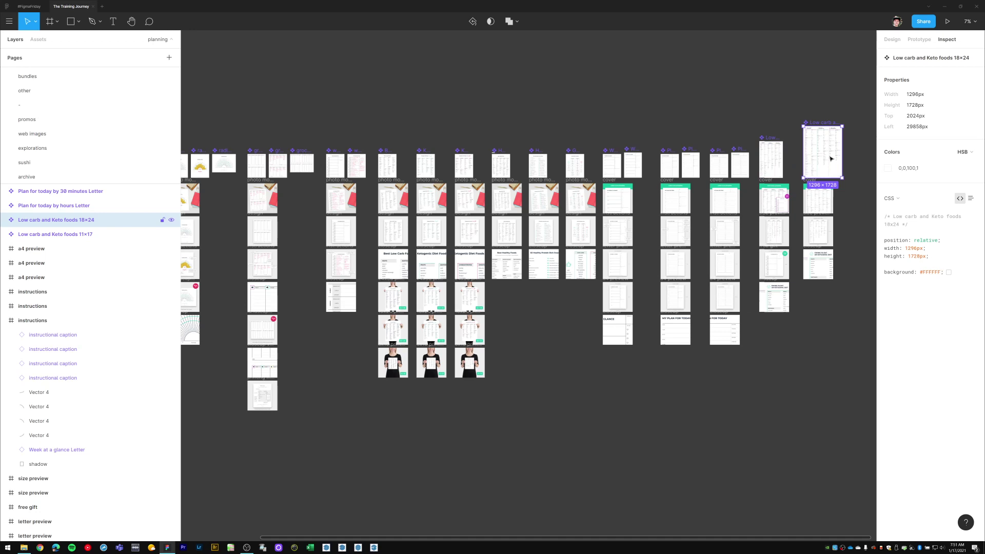
Step: Inspect the 11×17 and Plan for today by 30 minutes A4 frames' sizes and CSS, then deselect
left_click(774, 157)
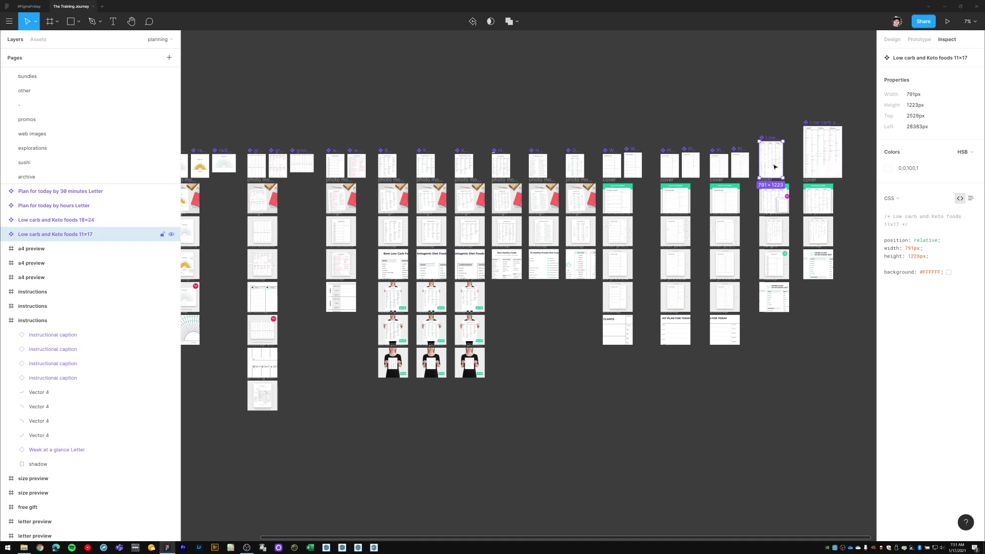
left_click(743, 172)
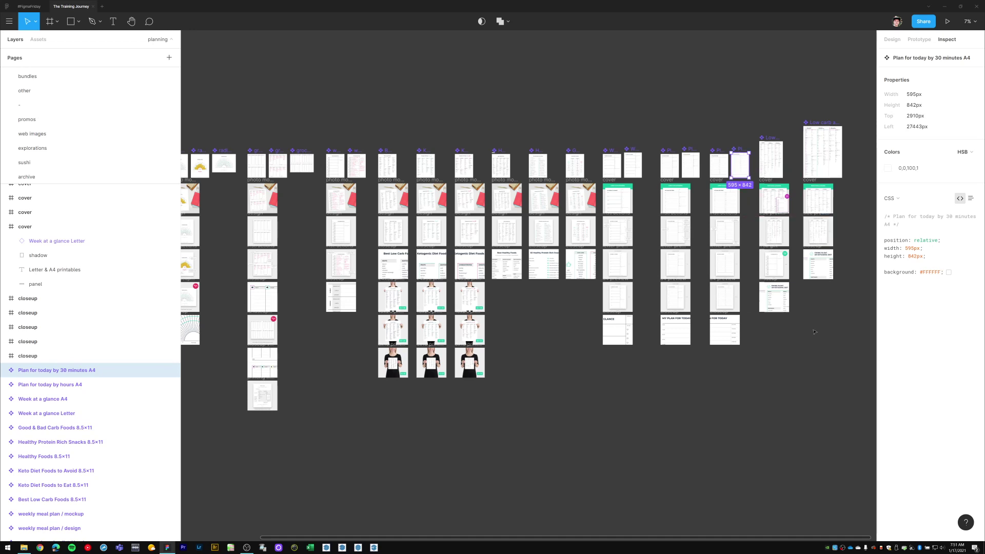
left_click(839, 93)
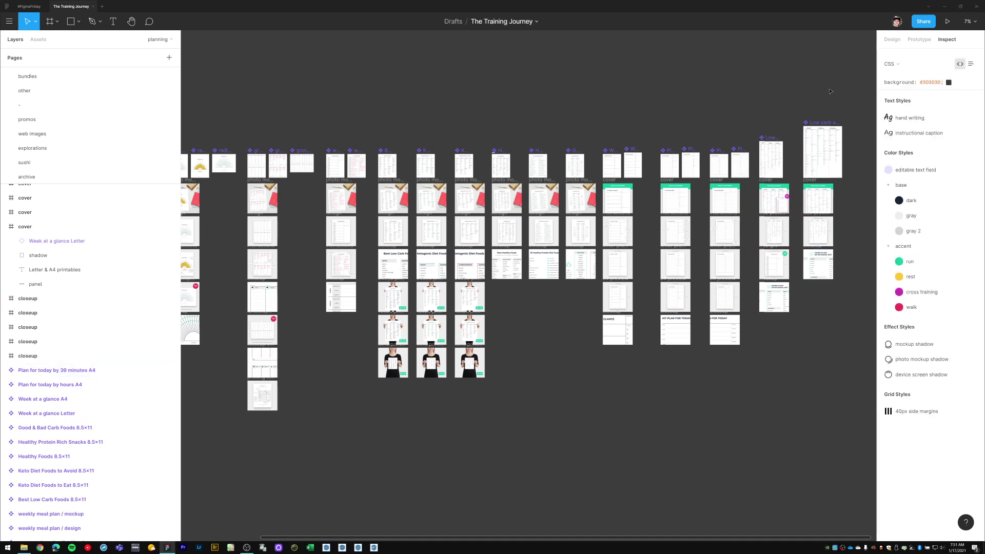
Step: Switch the A4 plan frame's properties back to the Design tab
left_click(741, 149)
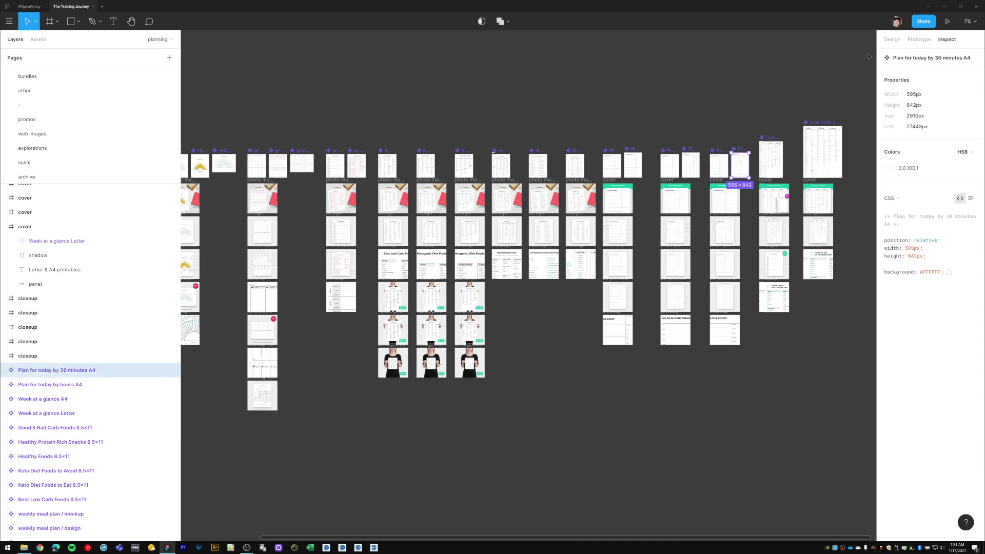
left_click(891, 41)
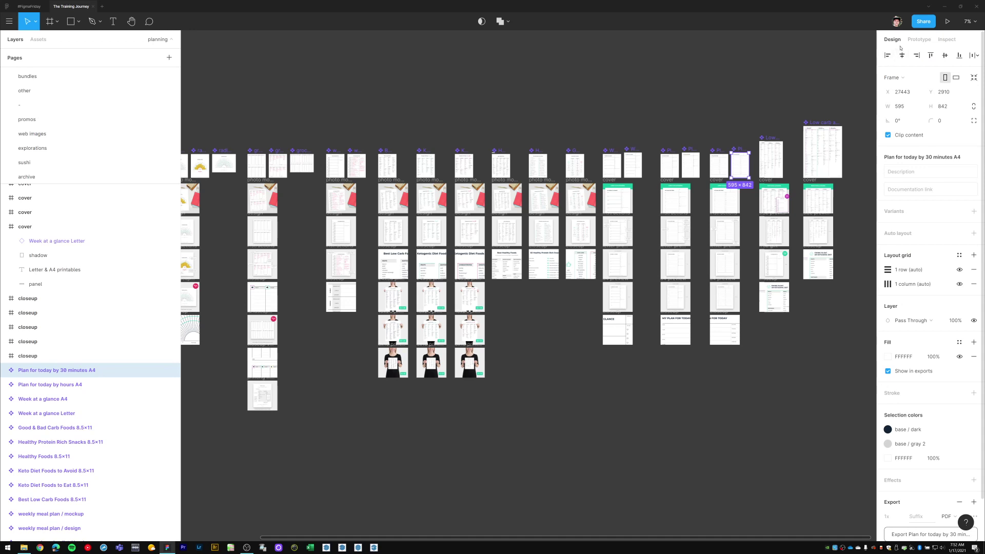
left_click(747, 111)
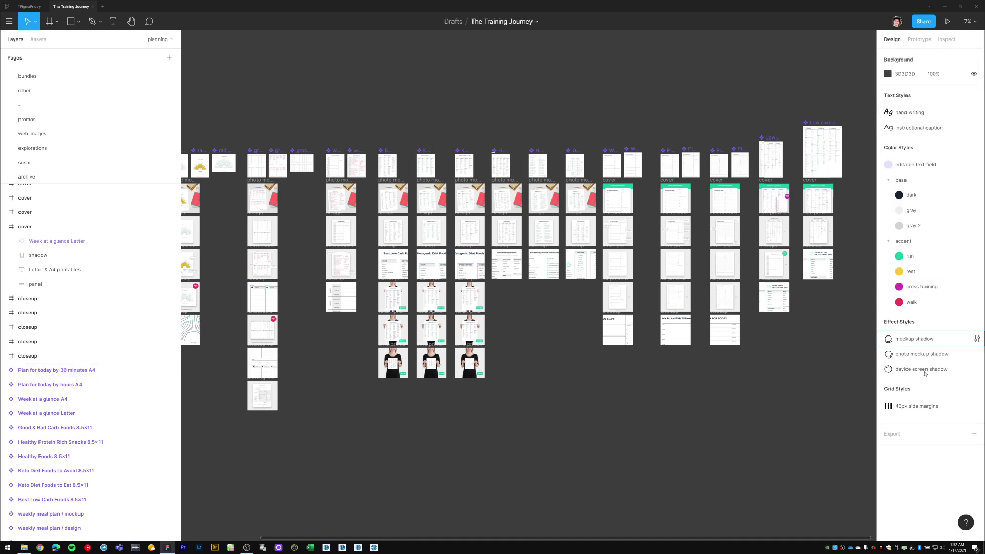
Step: Review the A4 plan frame's size, layout grids, fill and PDF export settings
left_click(741, 150)
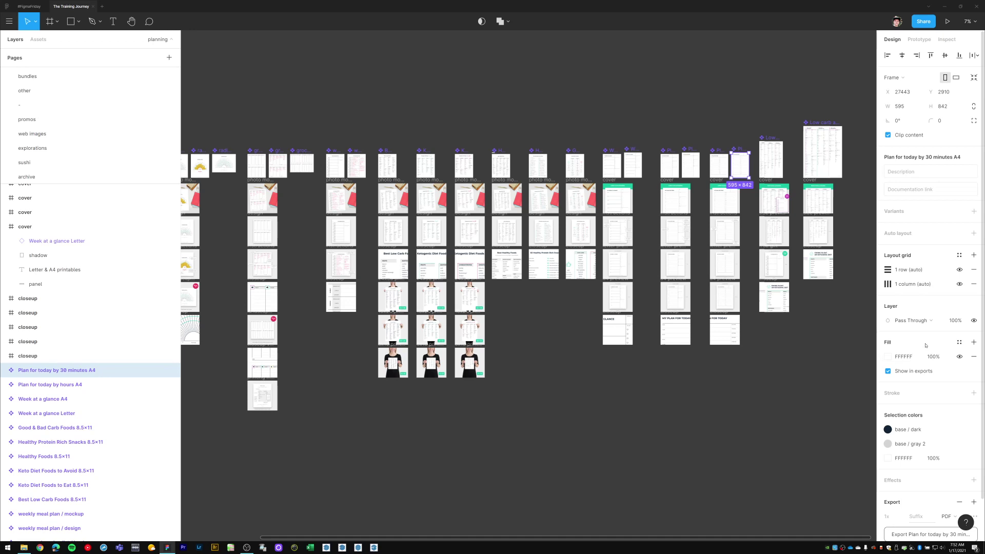
scroll(937, 357, "down", 2)
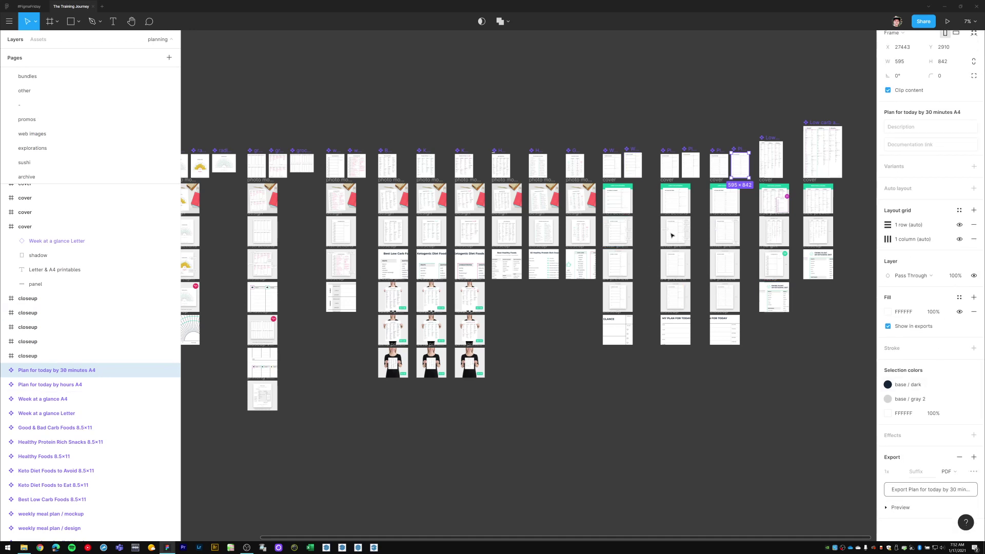
scroll(942, 323, "up", 2)
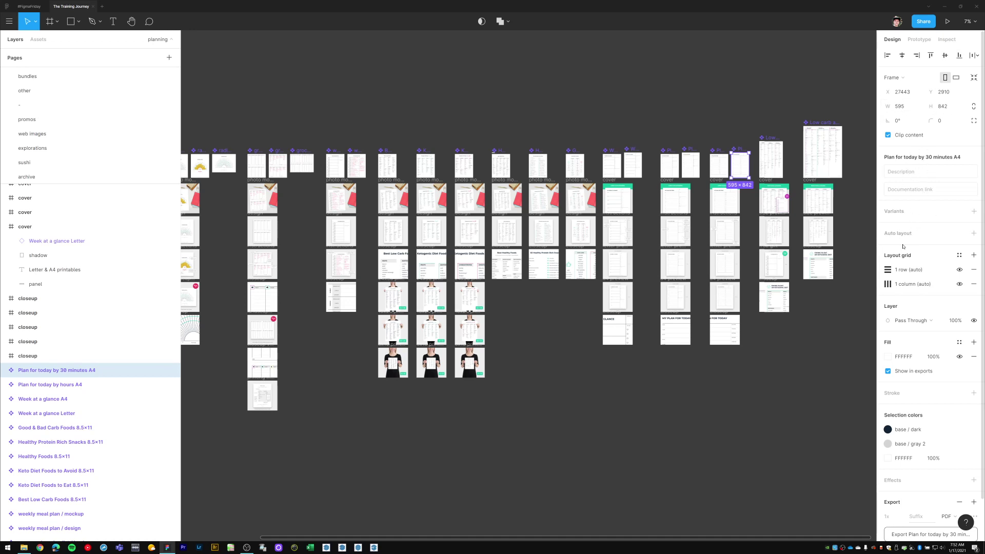
scroll(906, 319, "down", 2)
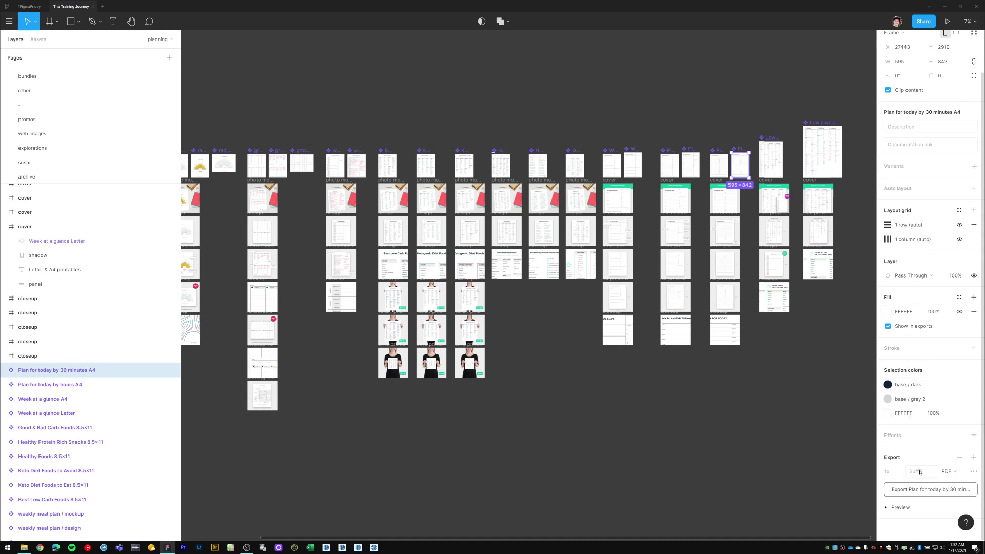
scroll(937, 277, "up", 2)
scroll(938, 277, "up", 1)
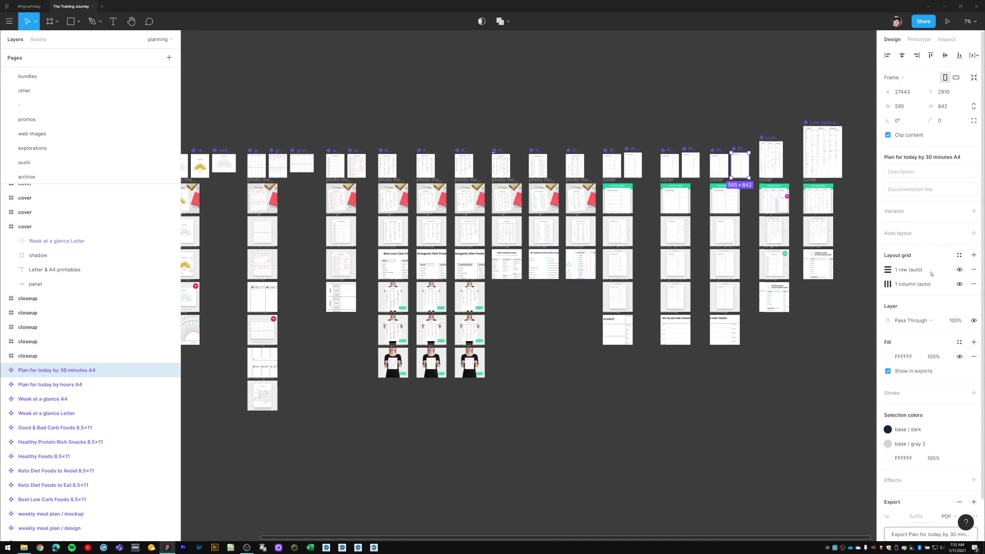
left_click(805, 371)
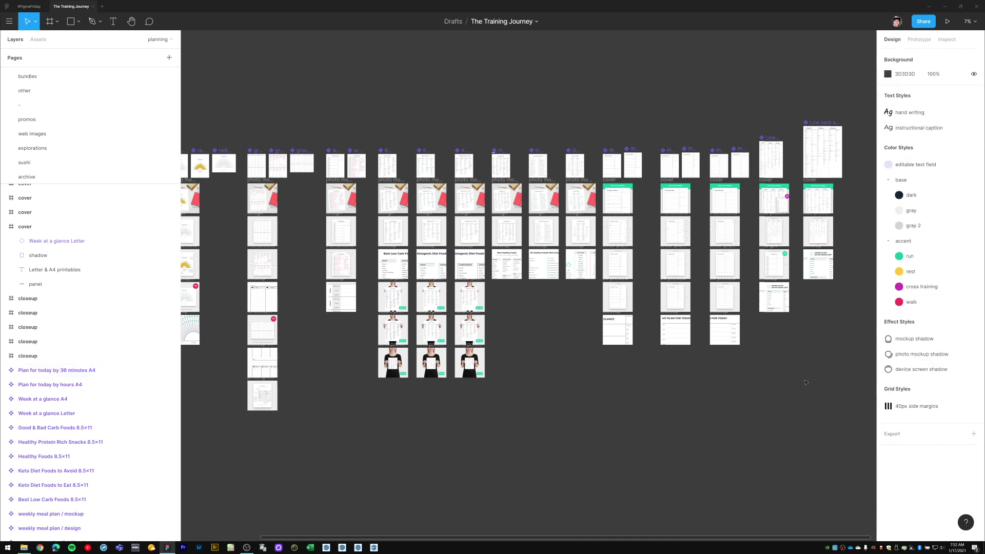
scroll(343, 436, "left", 1)
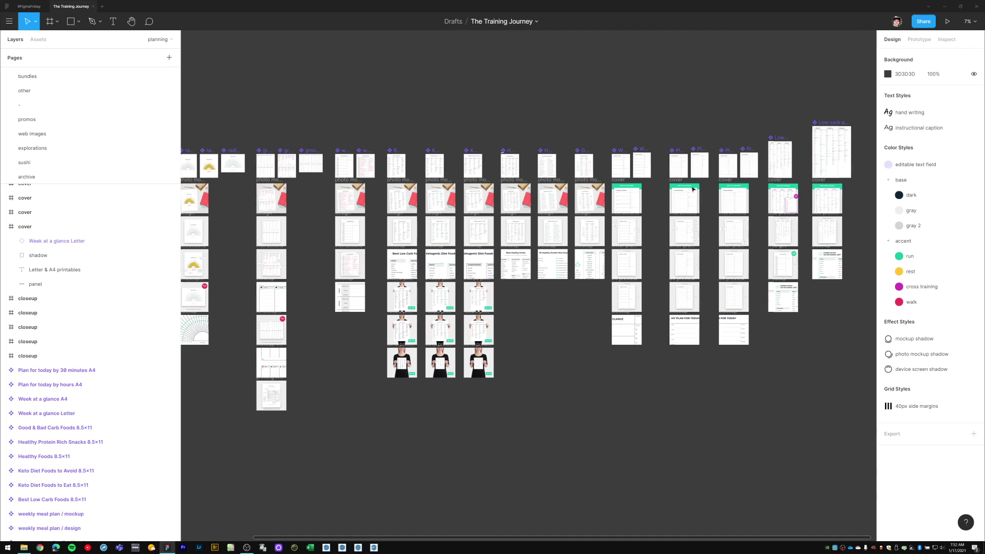